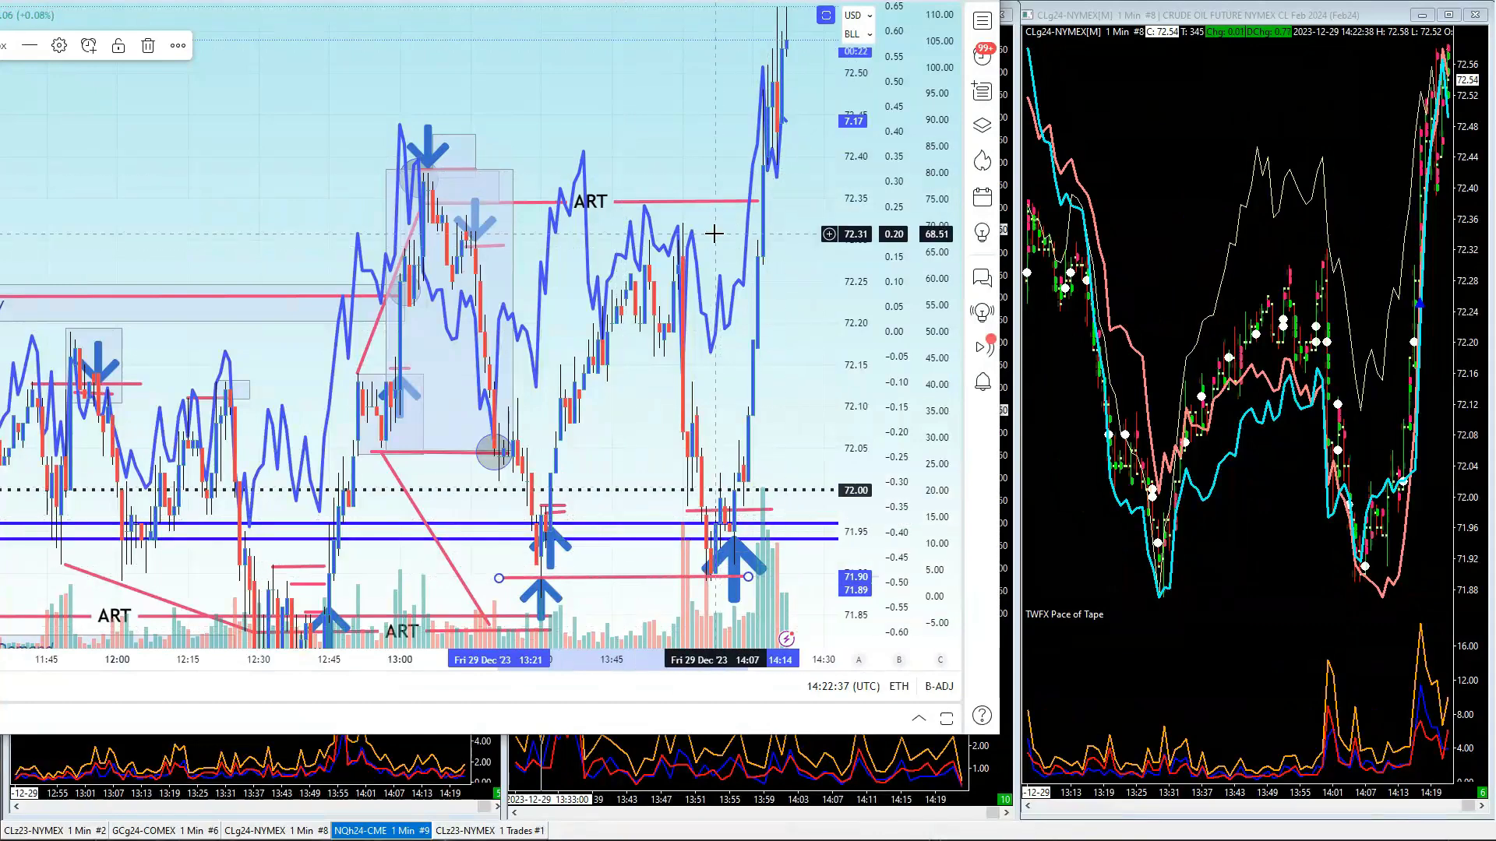
Draw a pink line from the 13:00 session high near 72.38 across to the latest bars.
scroll(520, 150, "down", 1)
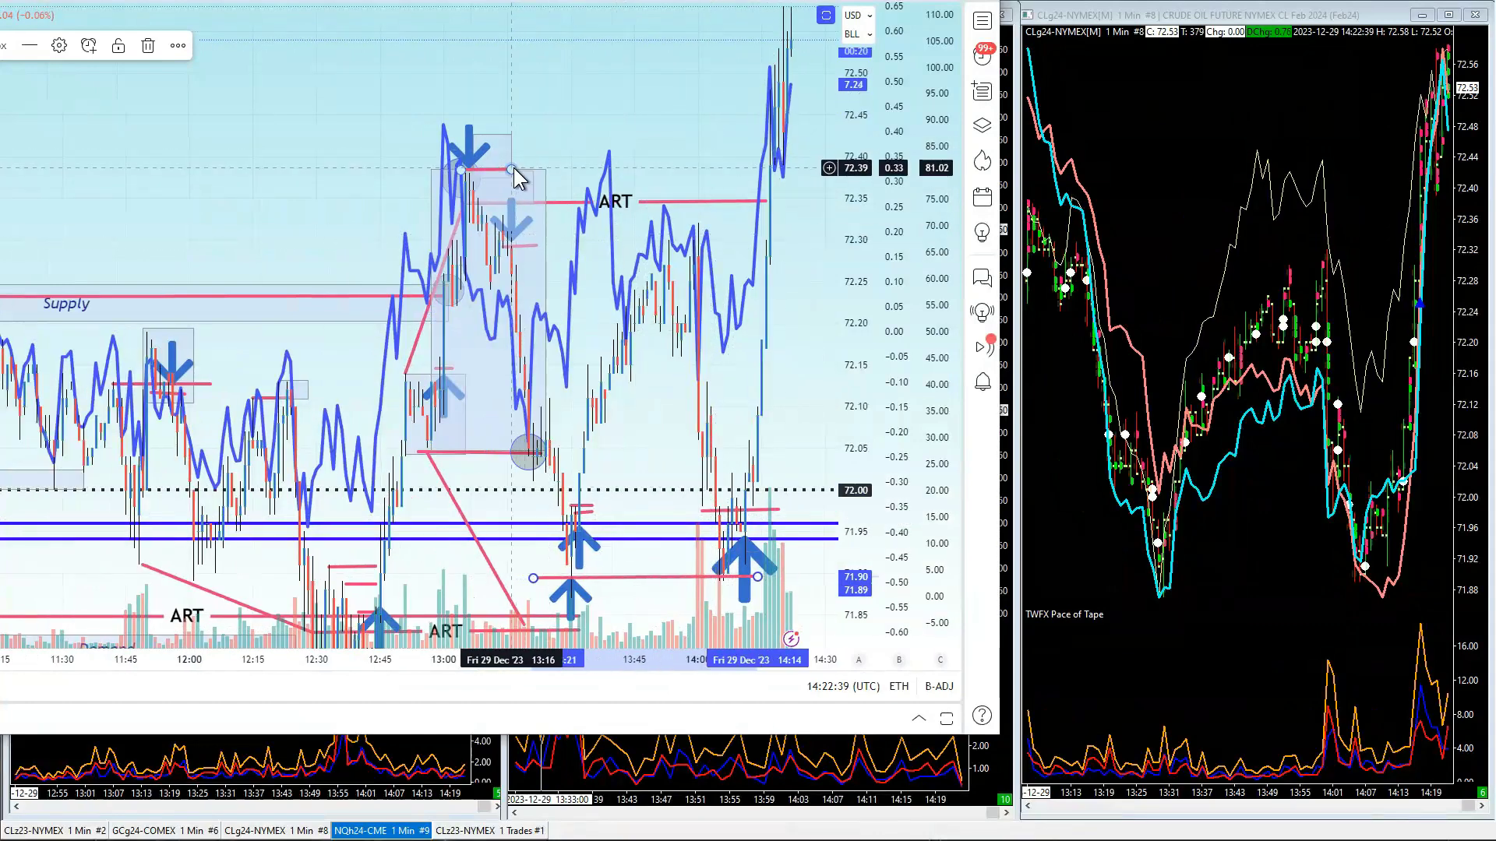
left_click_drag(460, 170, 768, 173)
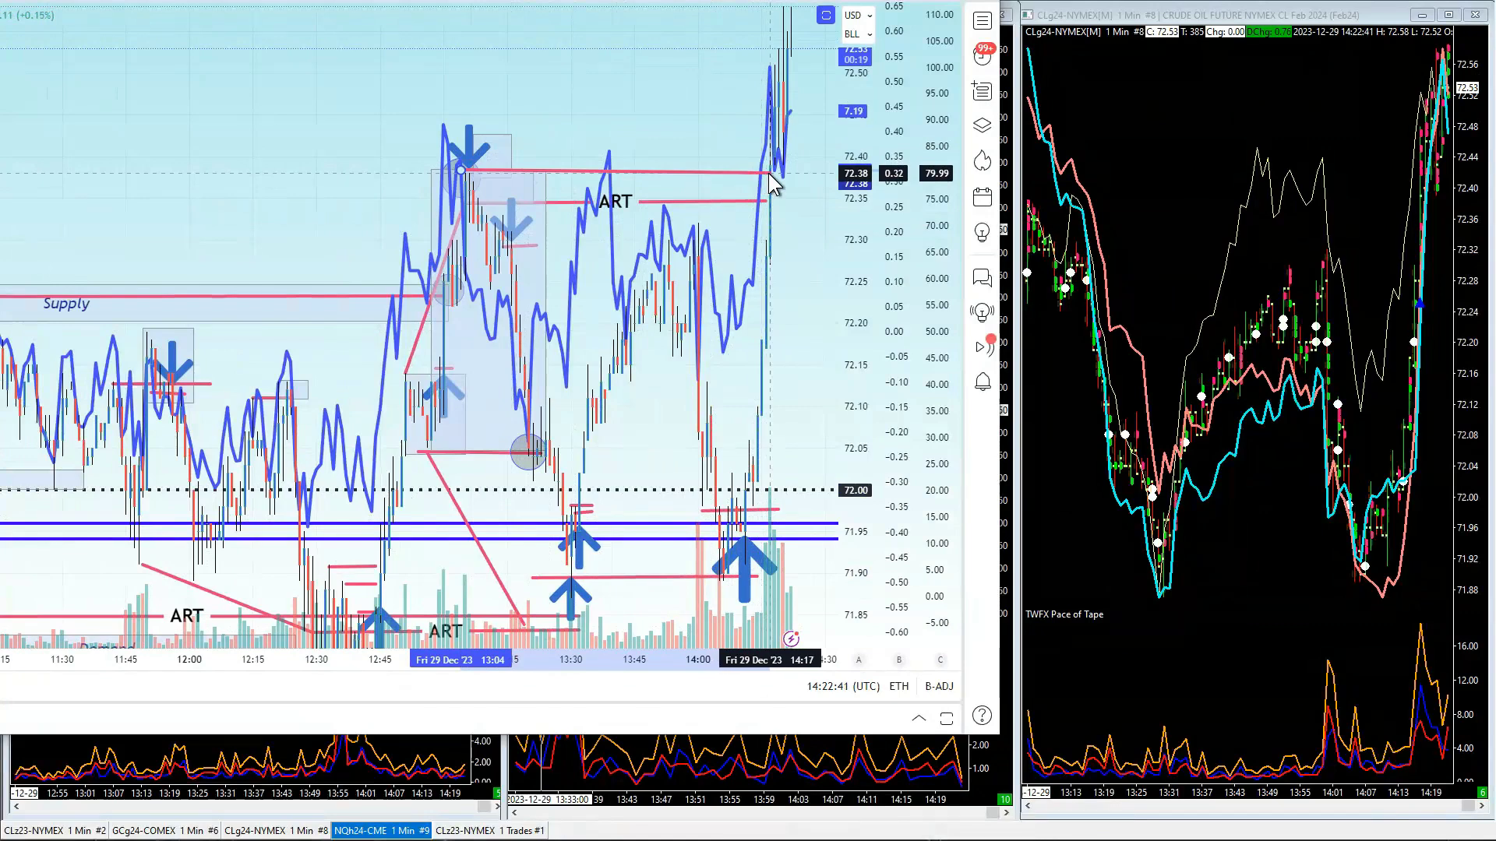
scroll(793, 304, "down", 1)
scroll(794, 305, "down", 1)
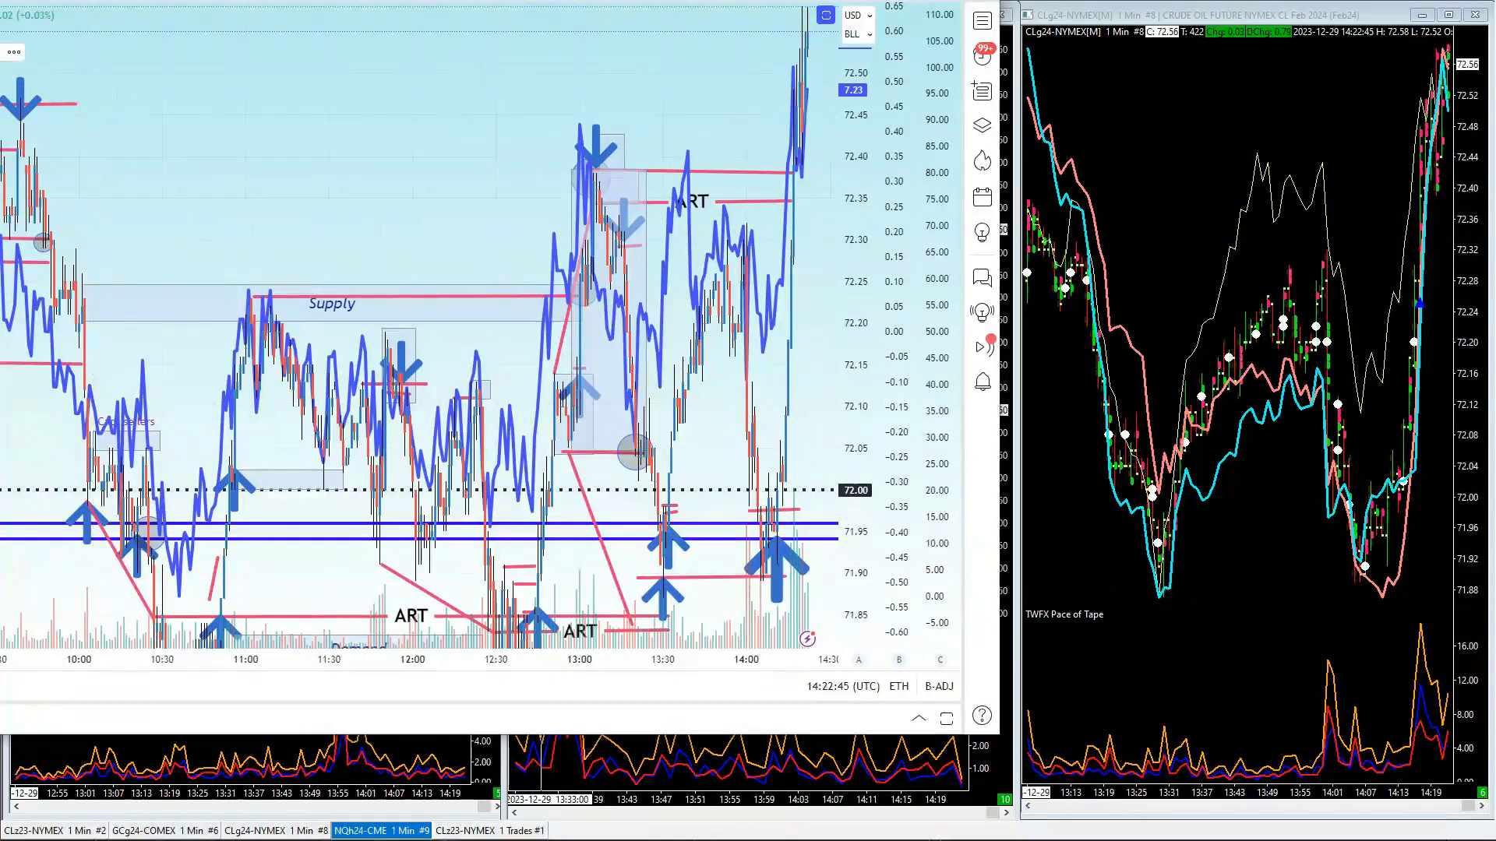
Start a trend line up from the 10:40 low, then cancel it.
left_click_drag(191, 599, 801, 326)
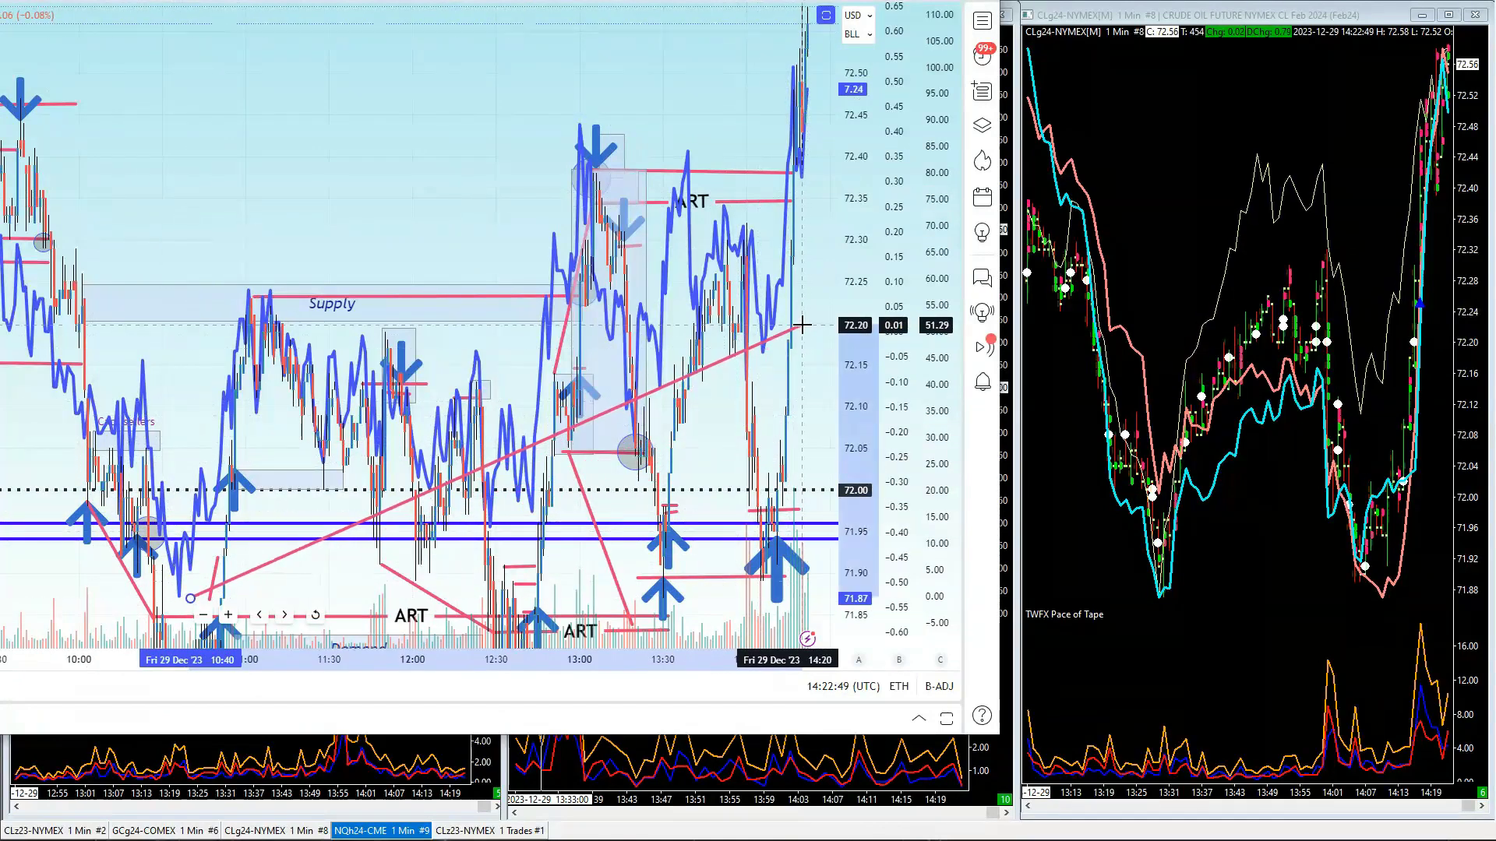
key("Escape")
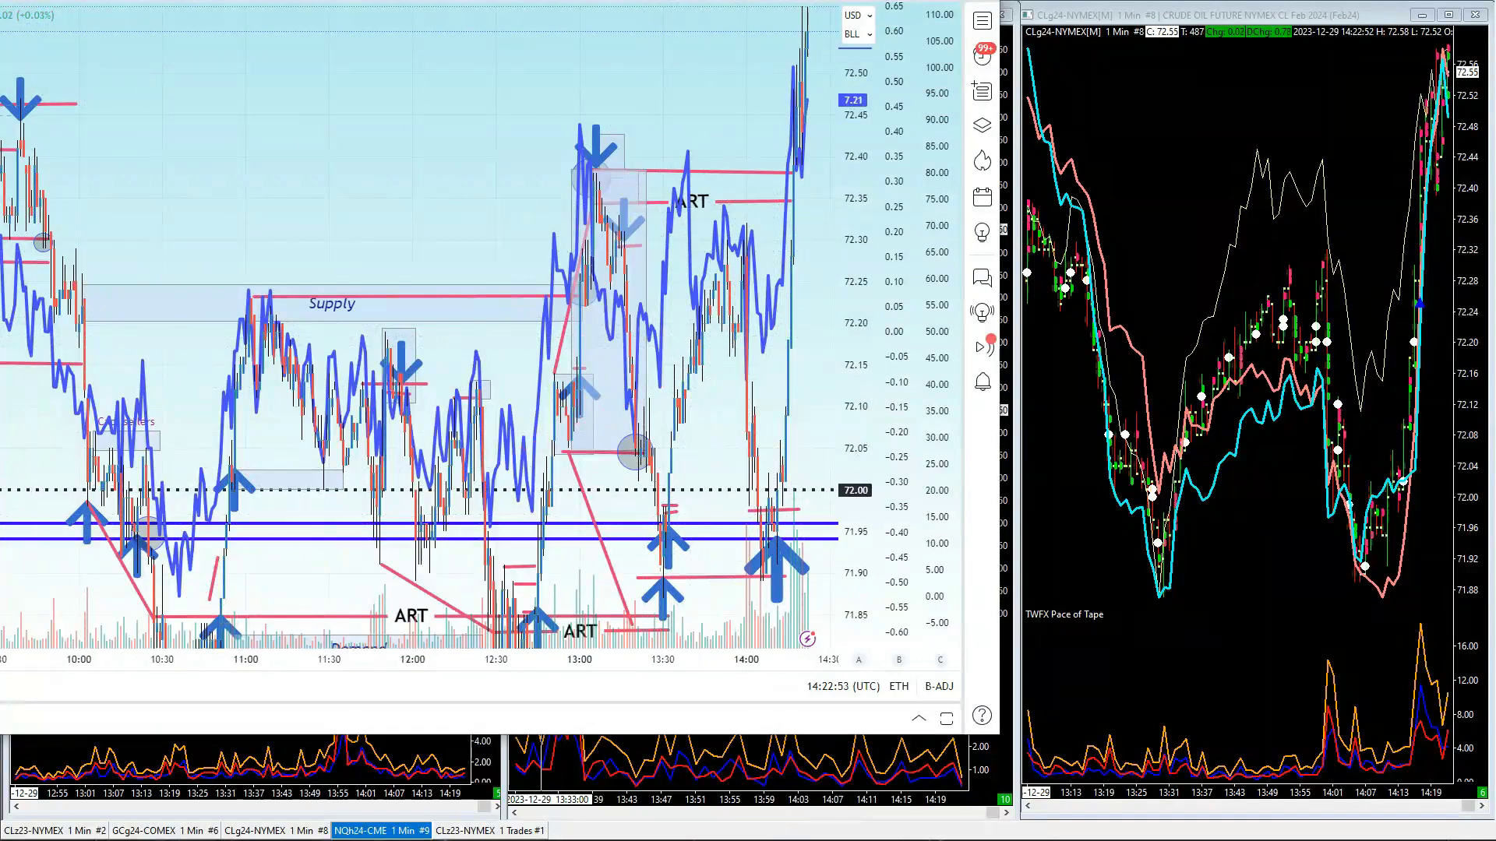
scroll(268, 98, "down", 1)
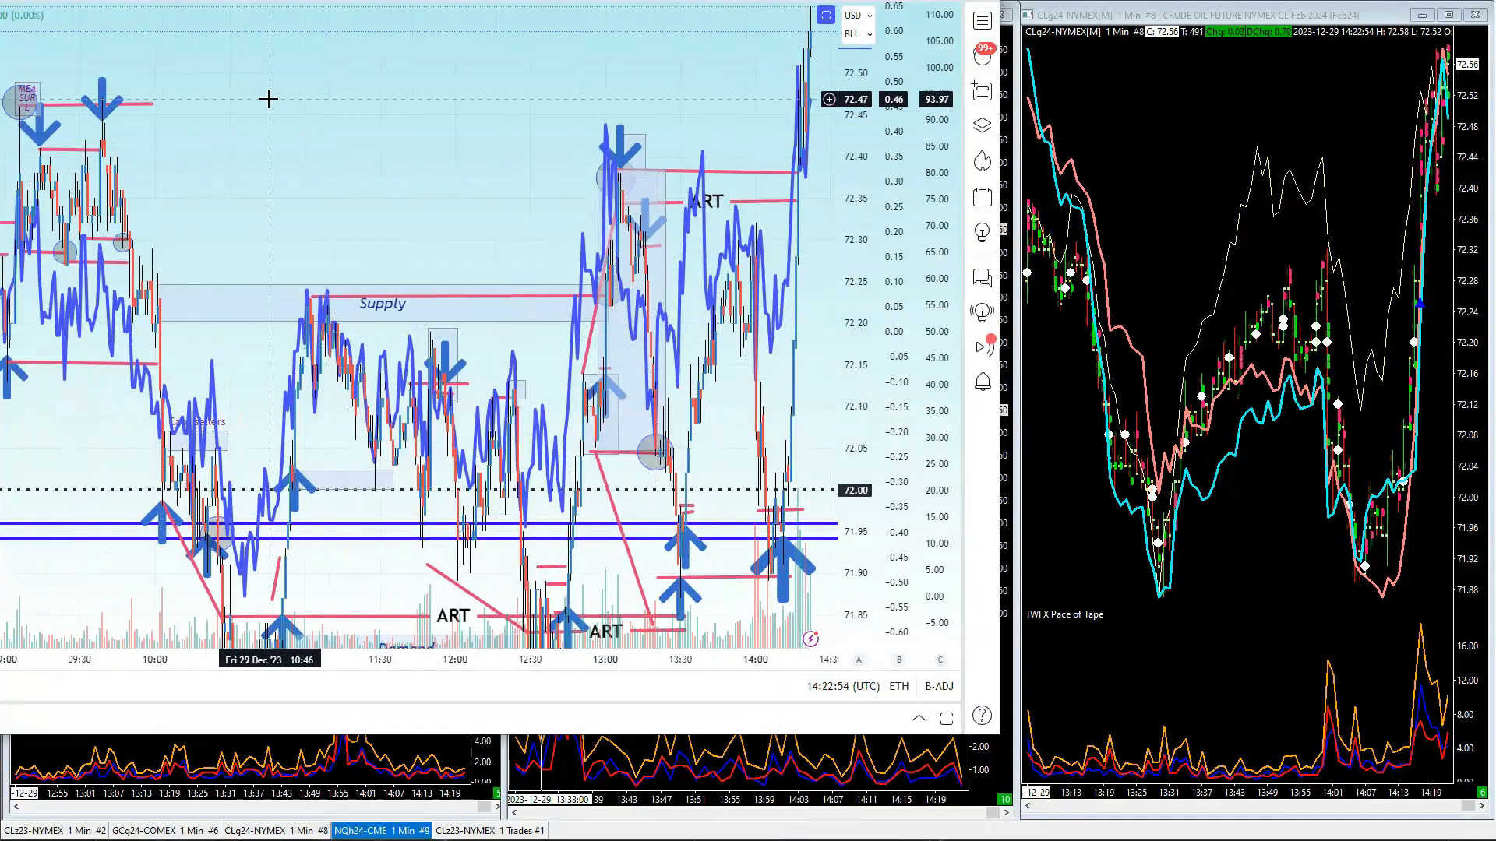
Stretch the top-left session-high line at 72.46 across to 14:17.
left_click(148, 104)
left_click_drag(374, 109, 801, 109)
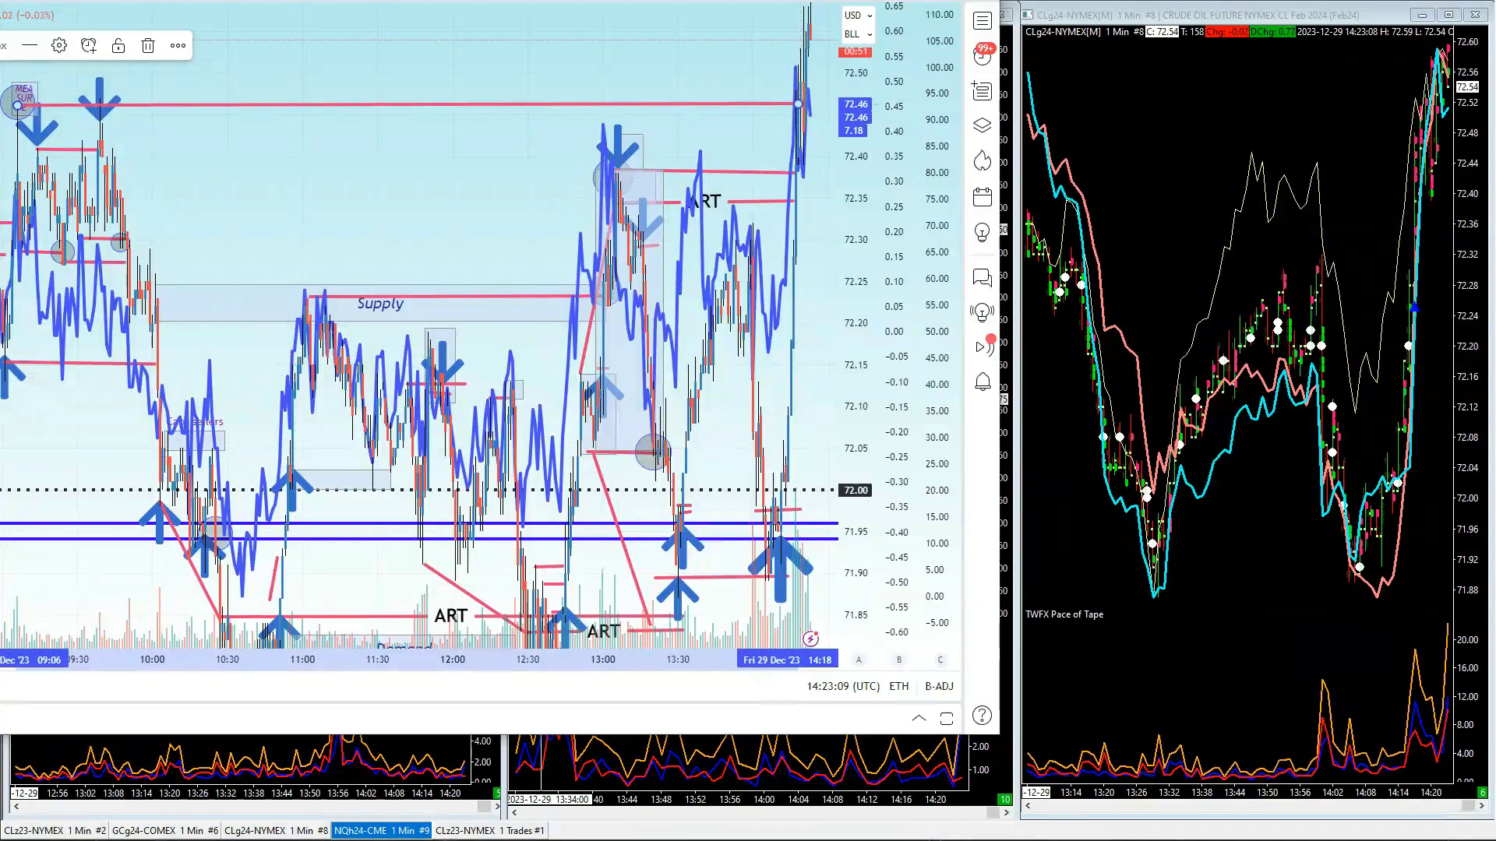
left_click(608, 124)
Compress the price scale so the Demand zone below comes into view.
scroll(734, 90, "up", 3)
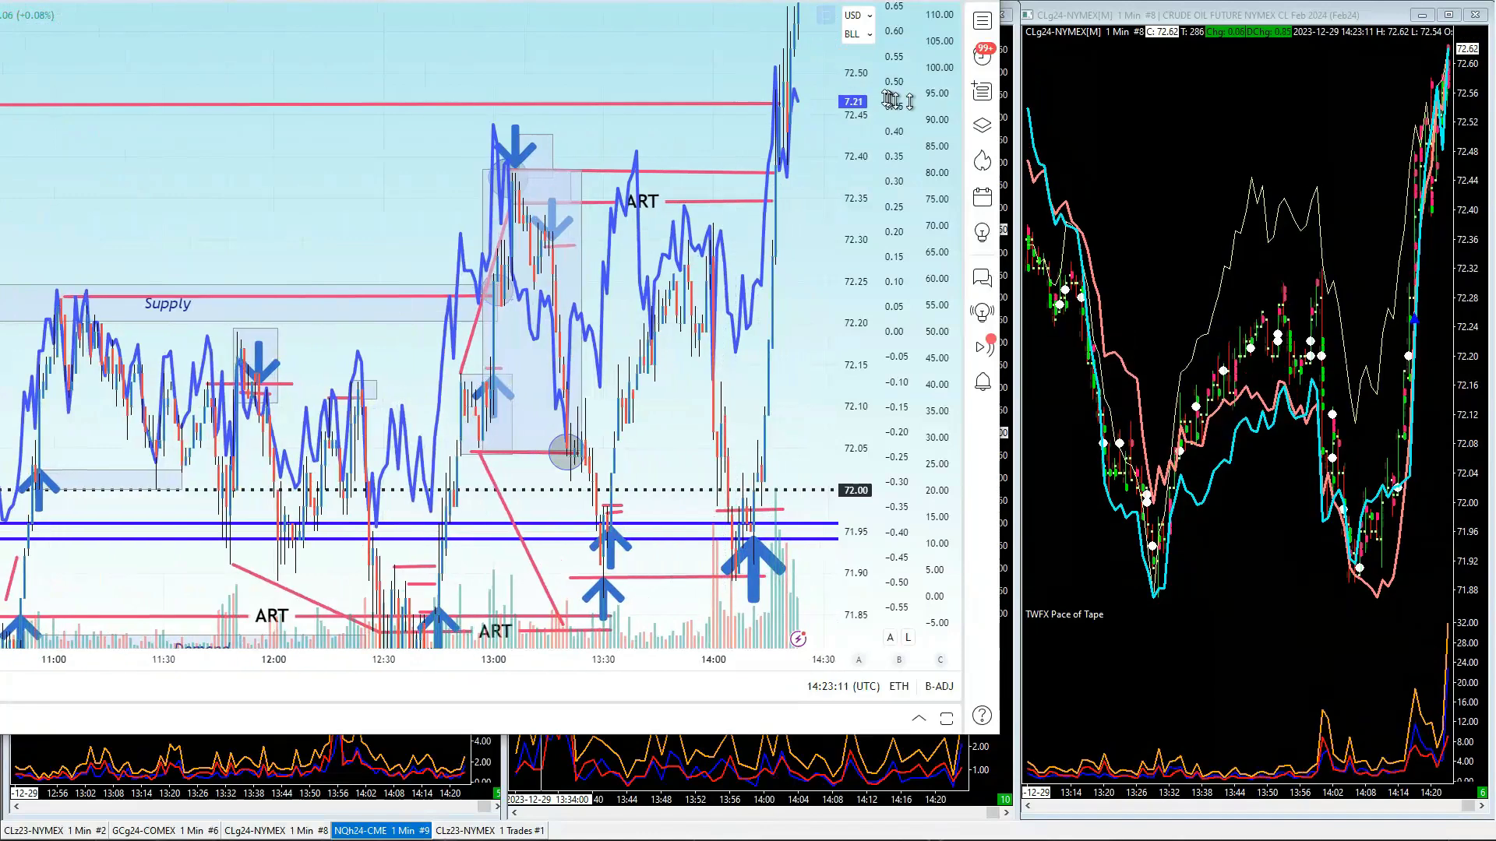
left_click(768, 103)
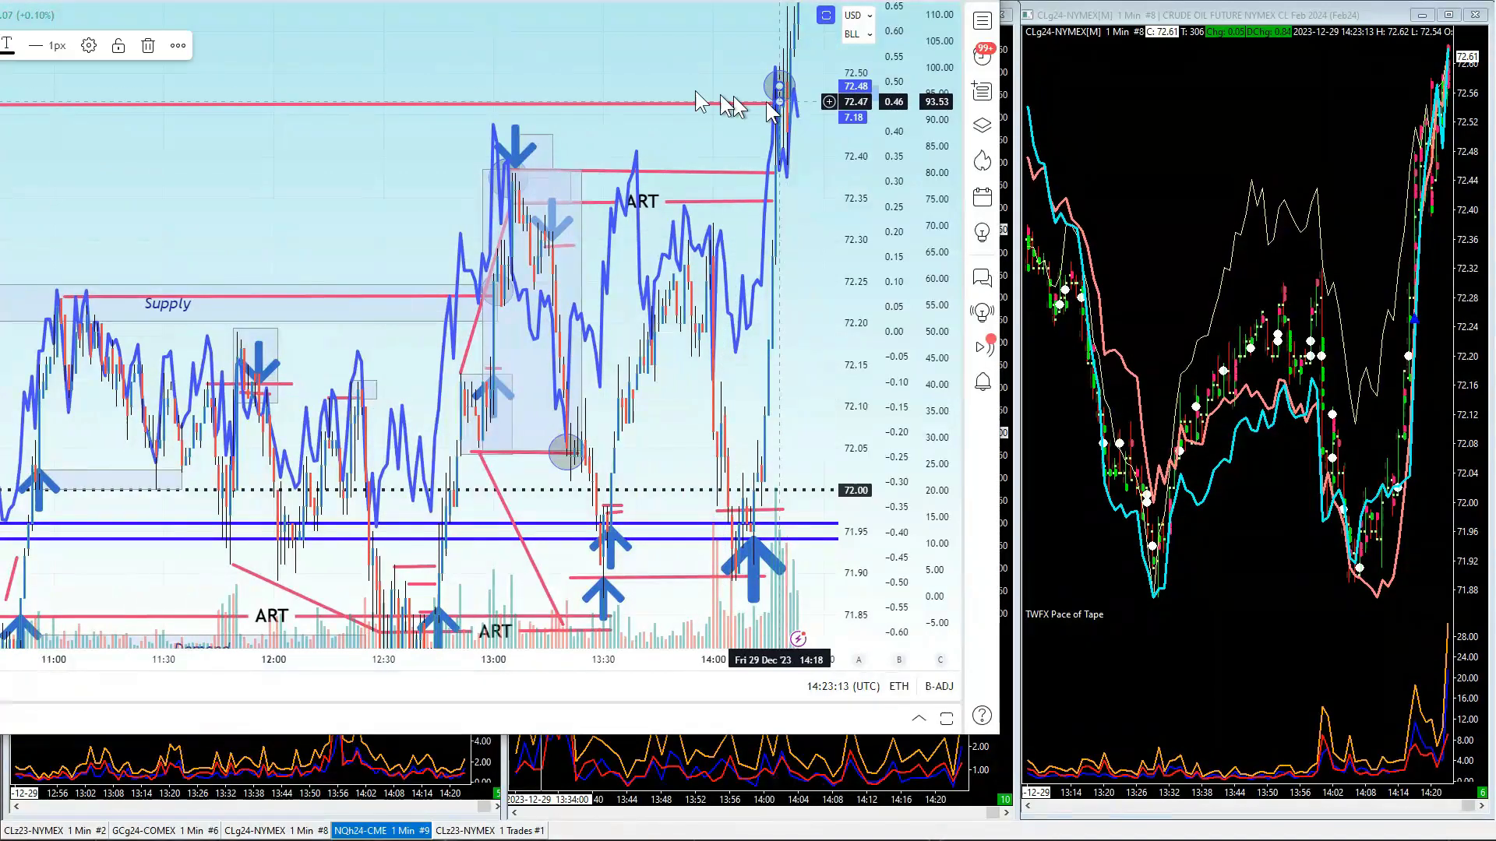
left_click(658, 81)
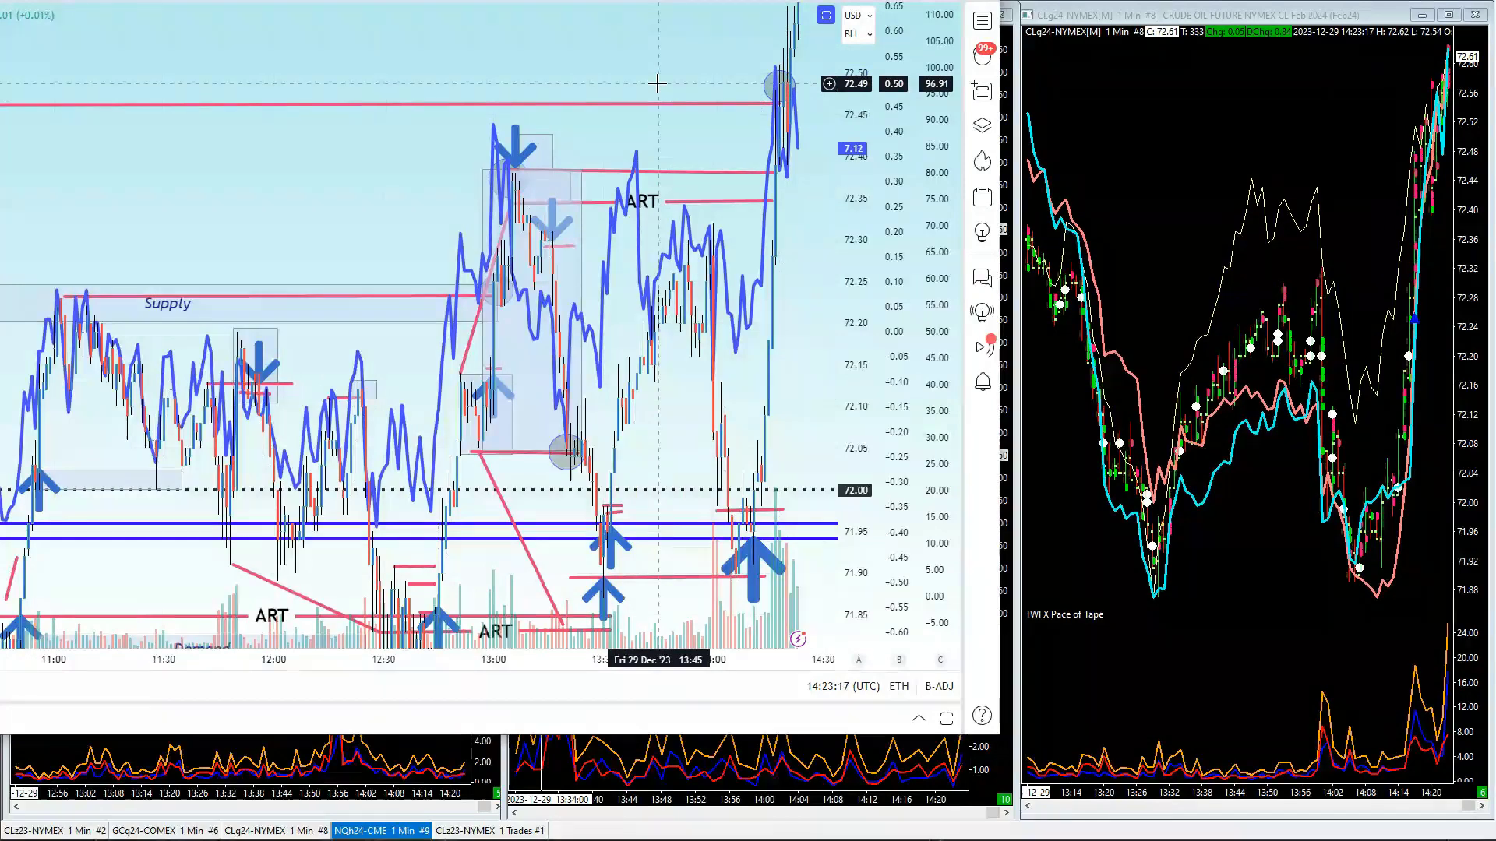
left_click_drag(852, 277, 862, 391)
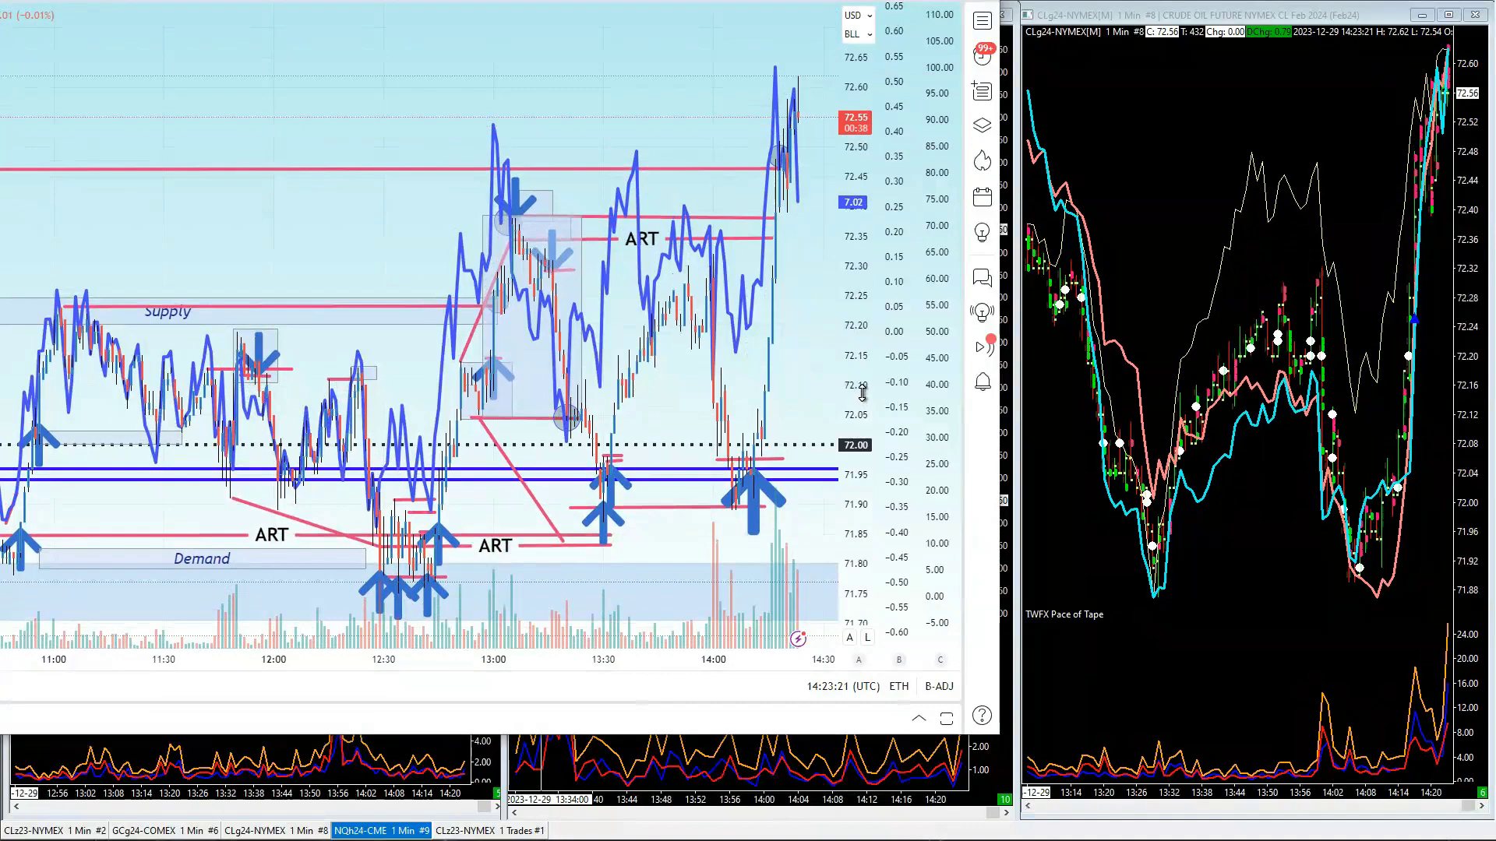
Draw a rising trend line from the 14:01 swing near 72.35 to about 72.65, nudging its lower anchor.
scroll(796, 381, "down", 3)
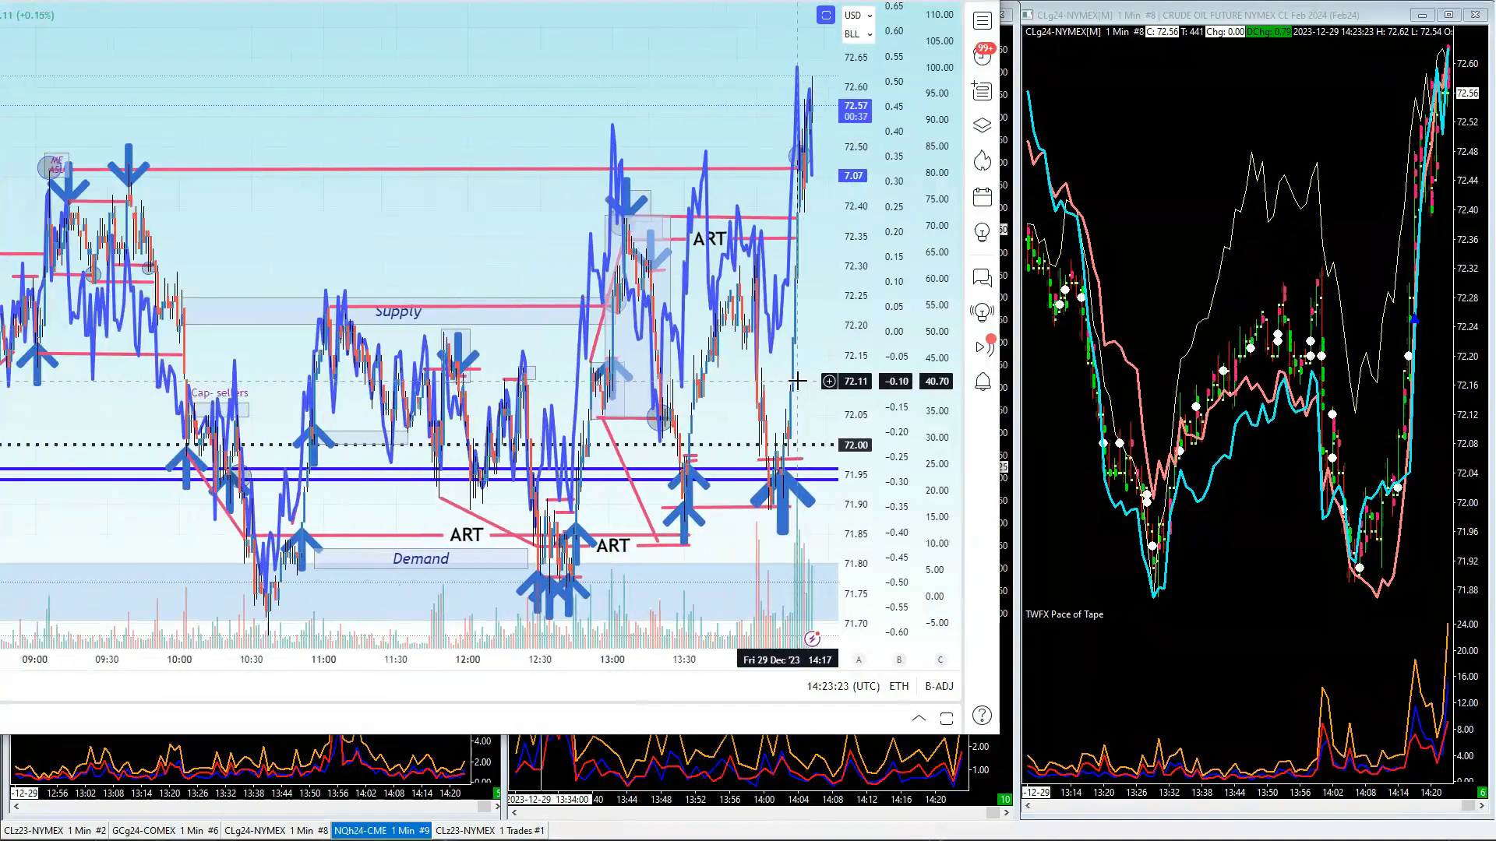
scroll(514, 378, "up", 5)
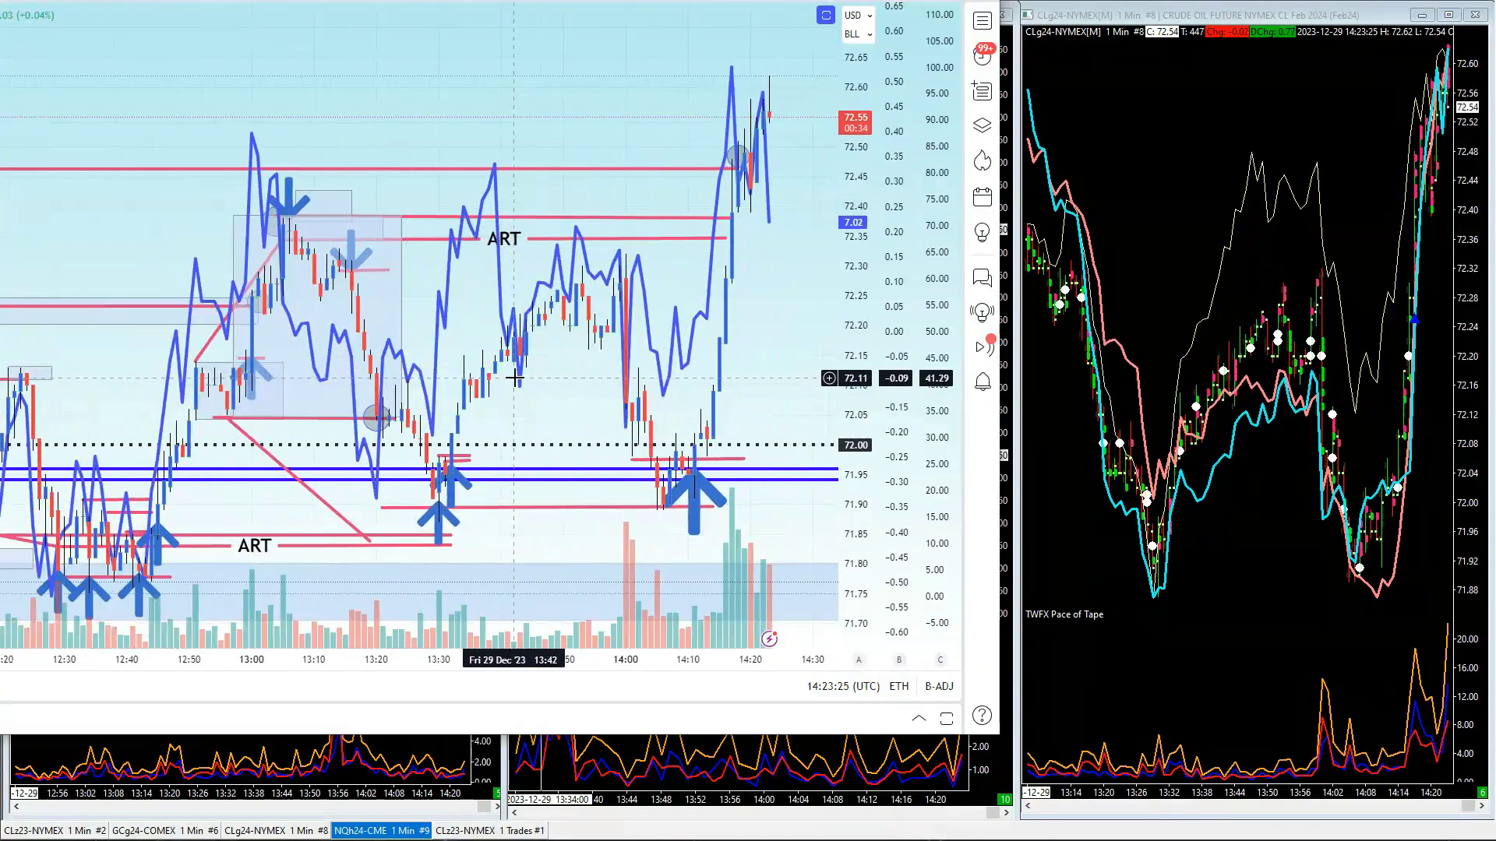
scroll(514, 377, "up", 1)
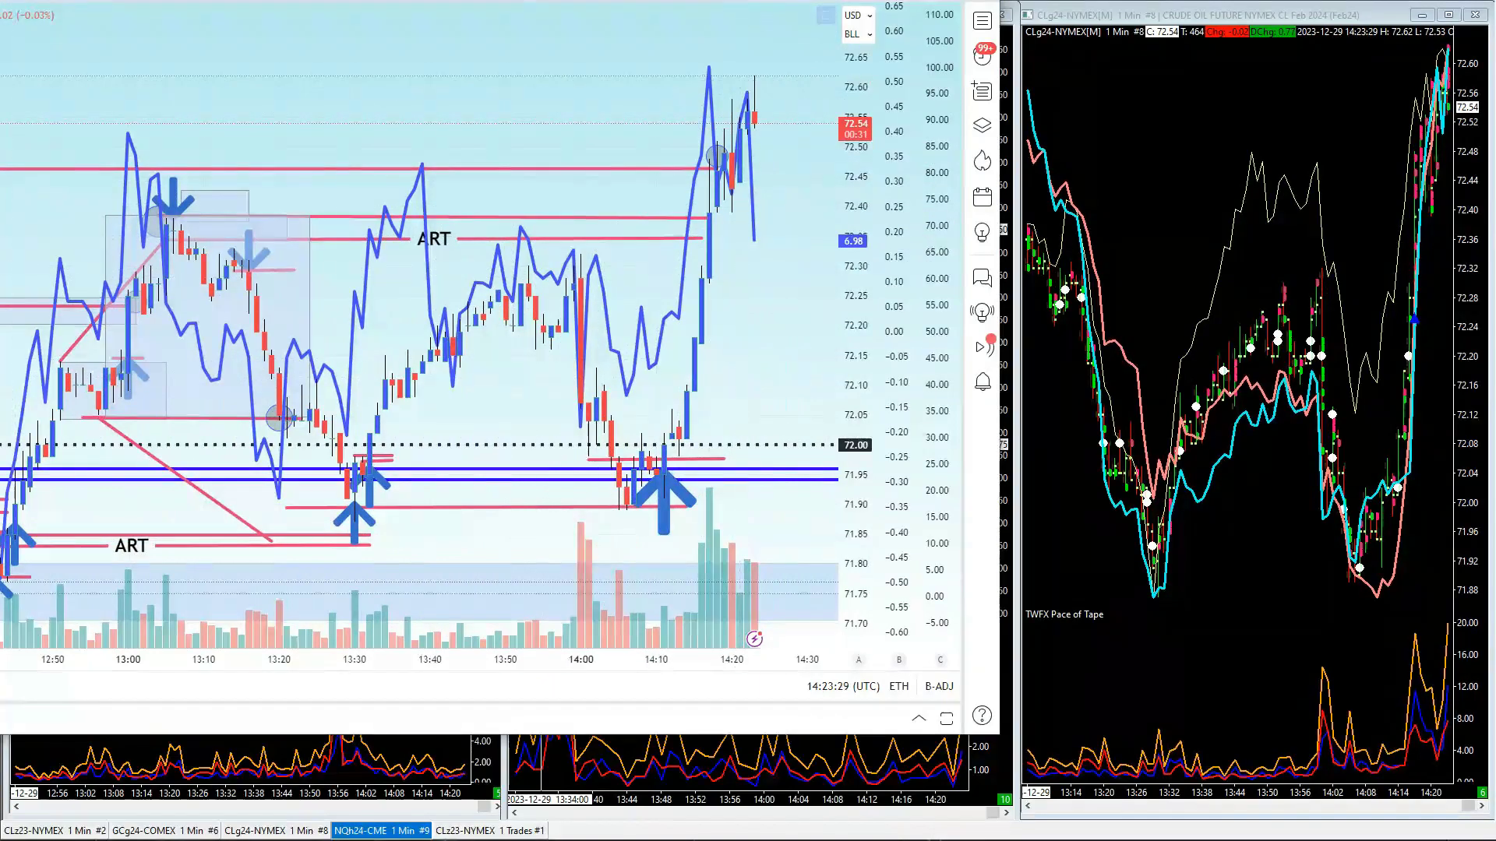
left_click(587, 252)
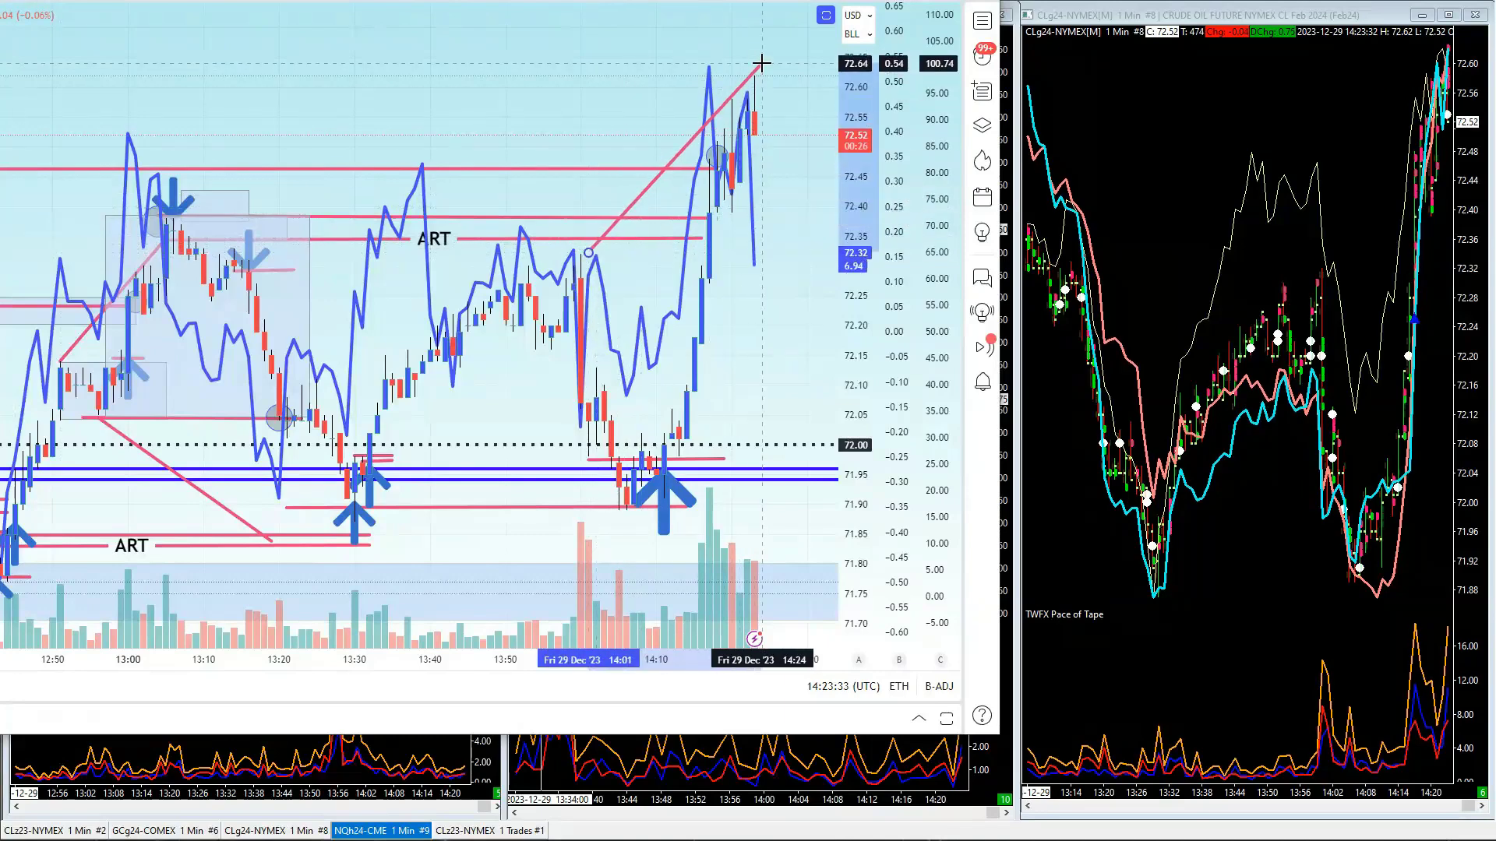
left_click(785, 39)
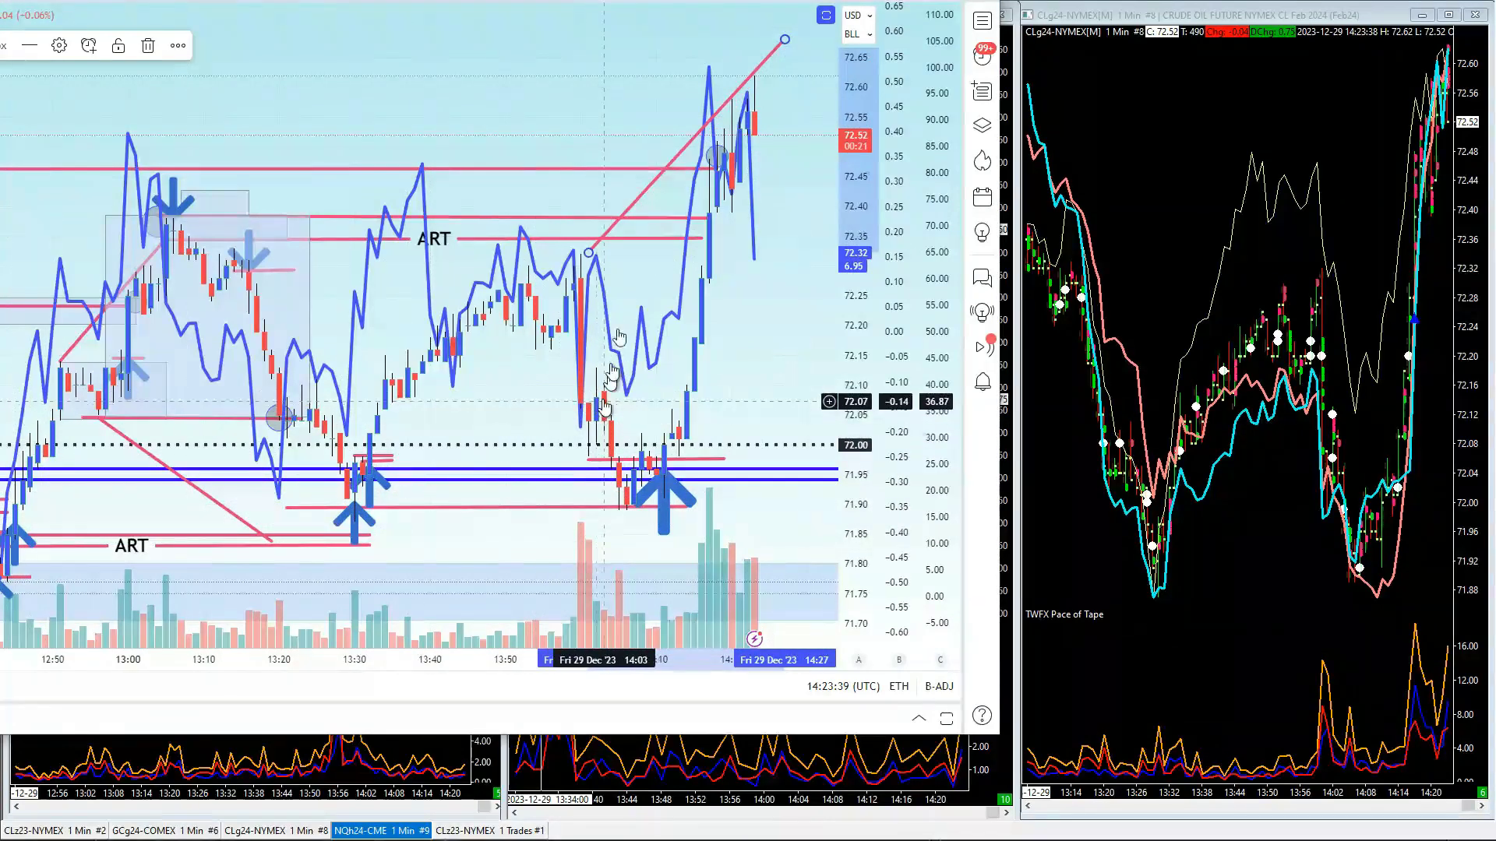
left_click_drag(589, 254, 581, 257)
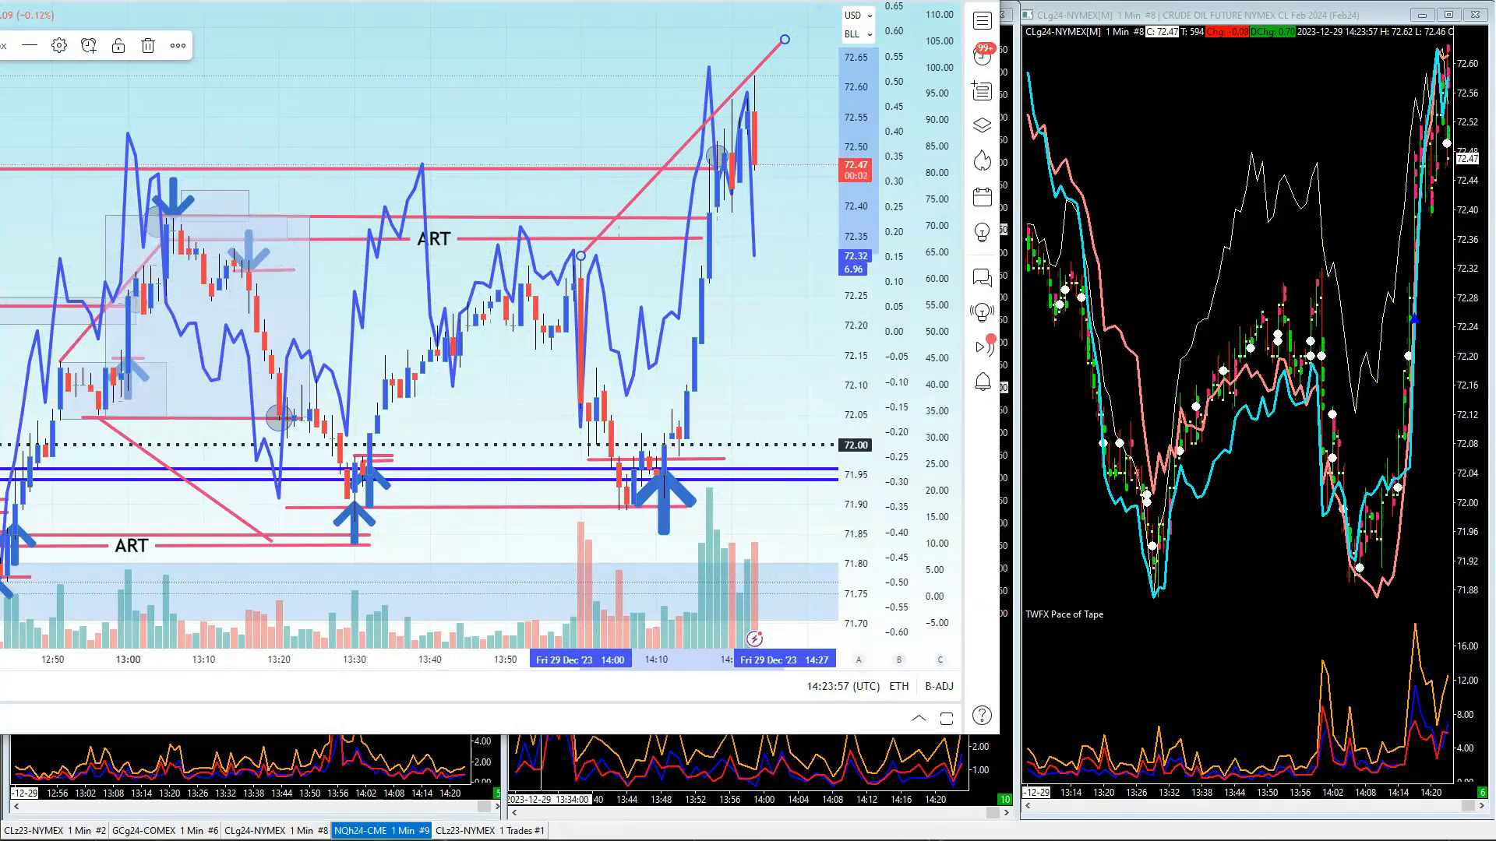
Draw a short horizontal line marking the new high near 72.59.
key("alt+t")
left_click(732, 97)
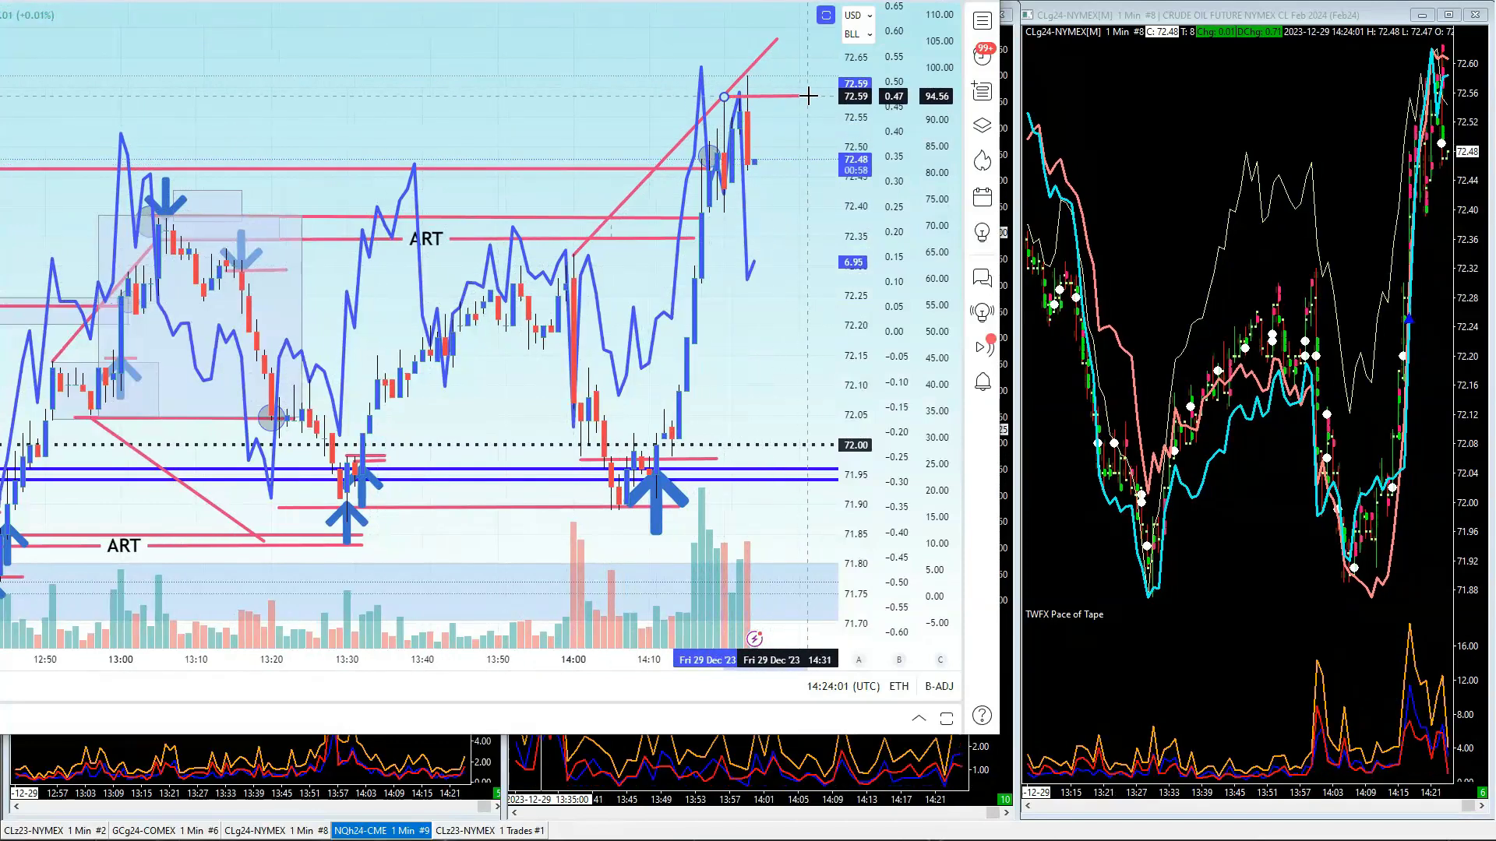
left_click(809, 95)
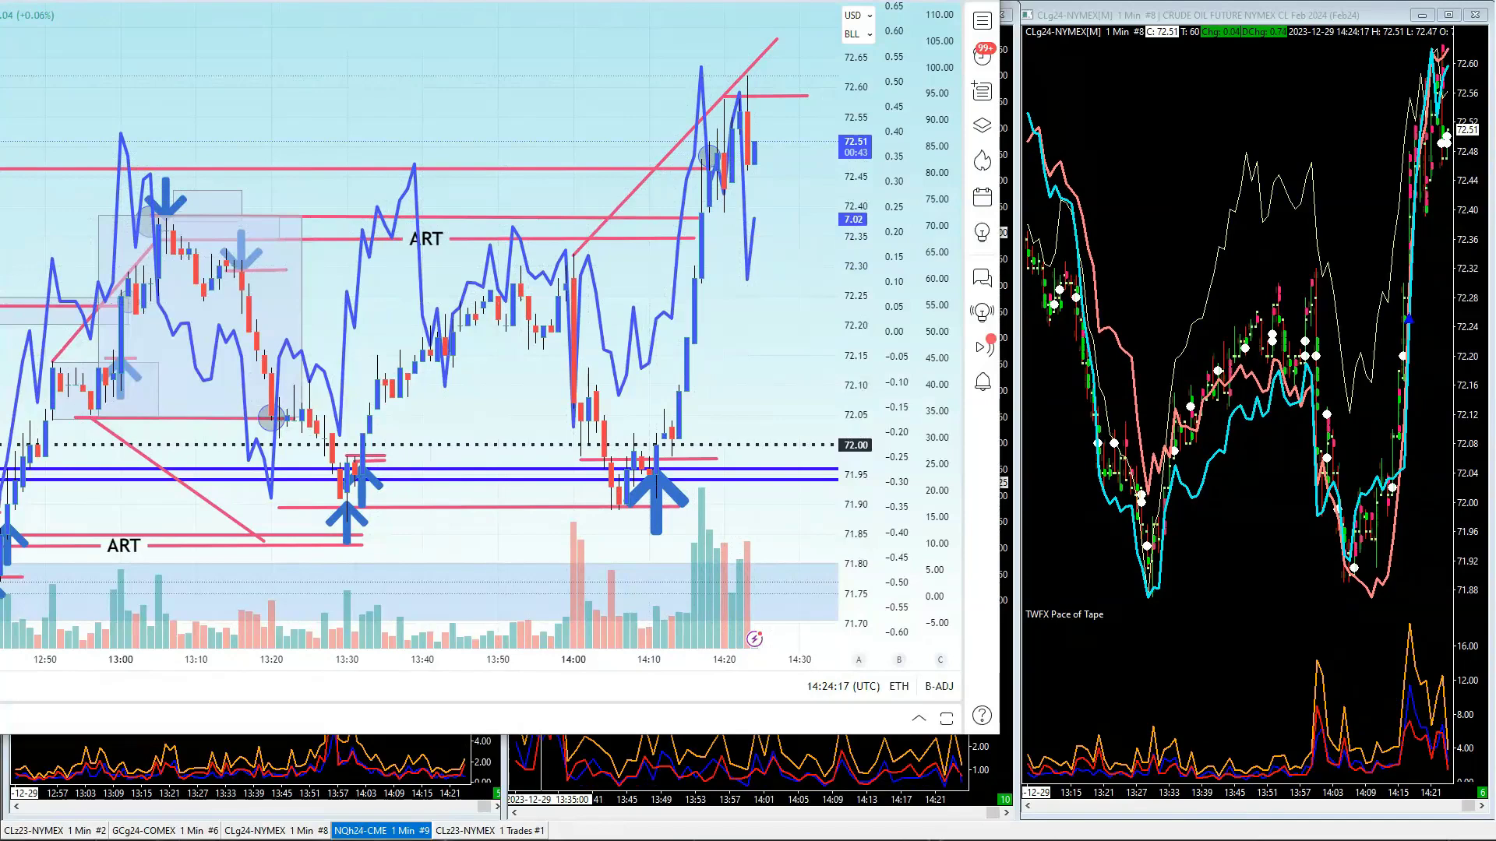
Draw a 72.37–72.42 box styled with the Cap Buyers template, then pan the chart left.
mouse_move(717, 197)
left_mouse_down()
mouse_move(767, 221)
mouse_move(822, 221)
left_mouse_up()
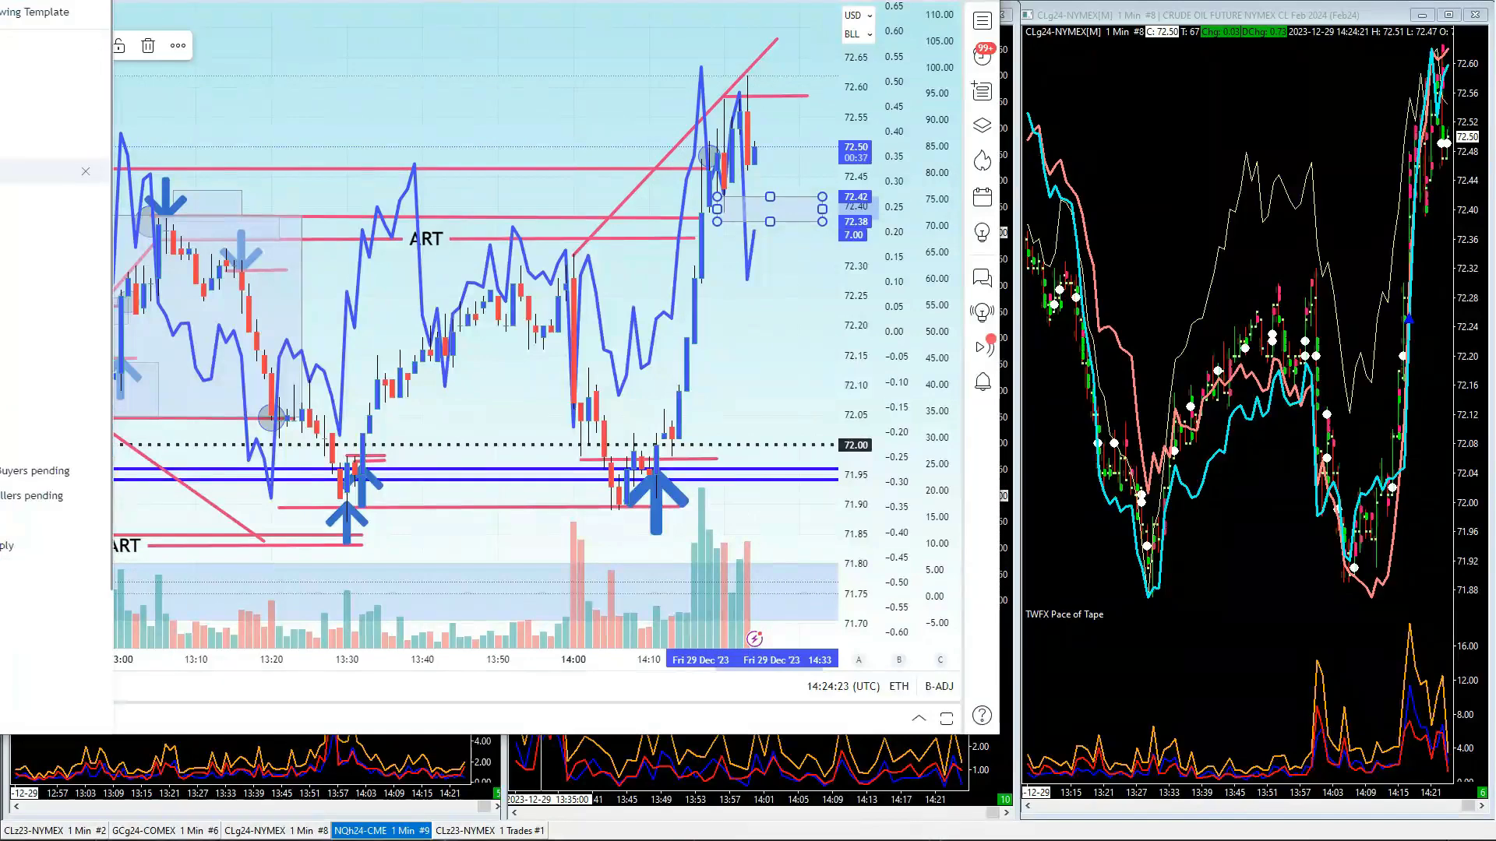
left_click(54, 172)
left_click(727, 352)
mouse_move(722, 344)
left_mouse_down()
mouse_move(677, 334)
mouse_move(607, 136)
left_mouse_up()
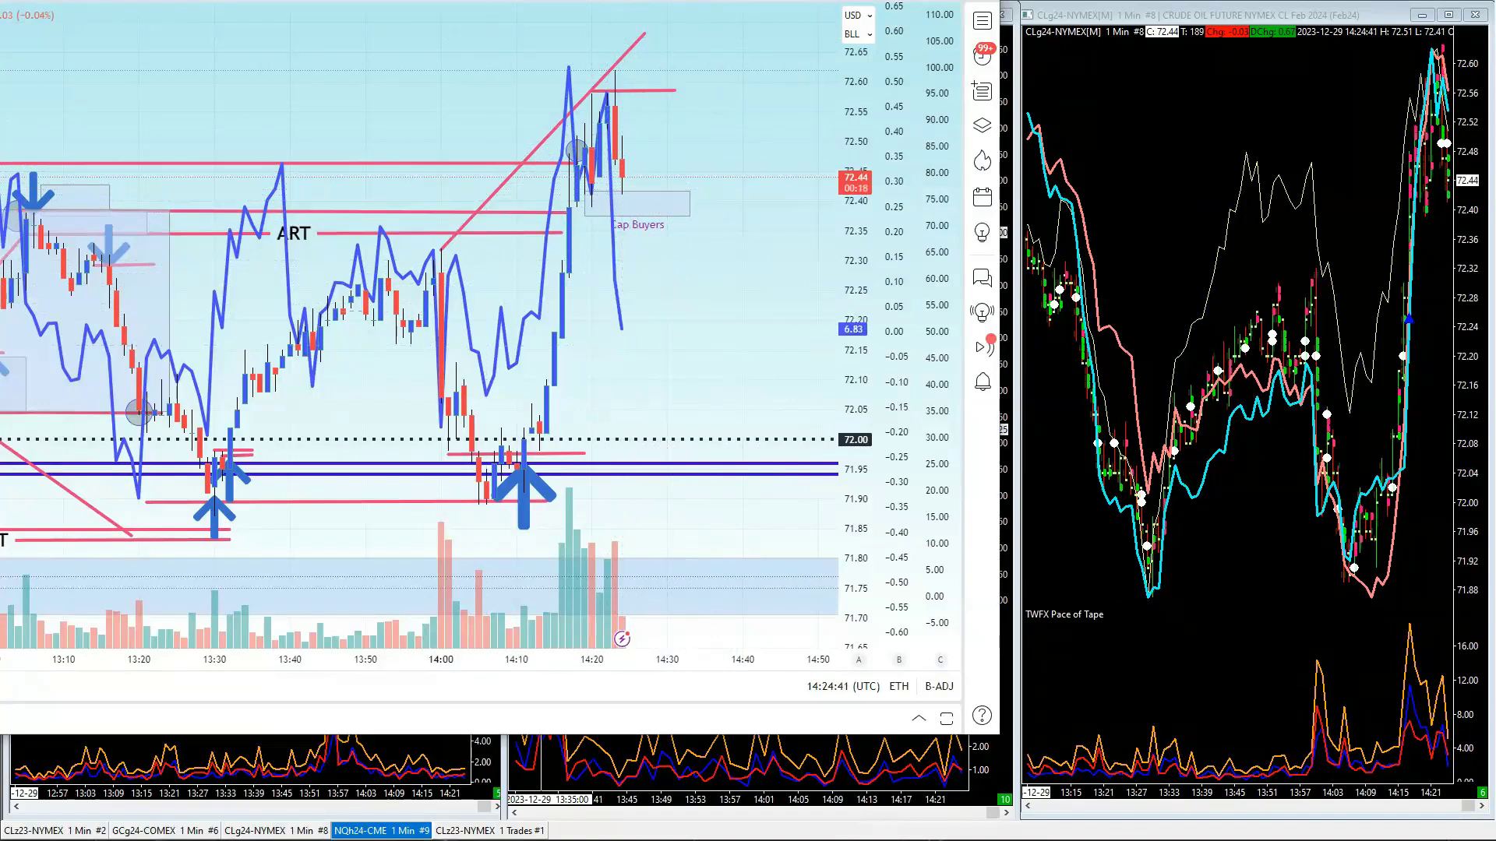
key("super+Left")
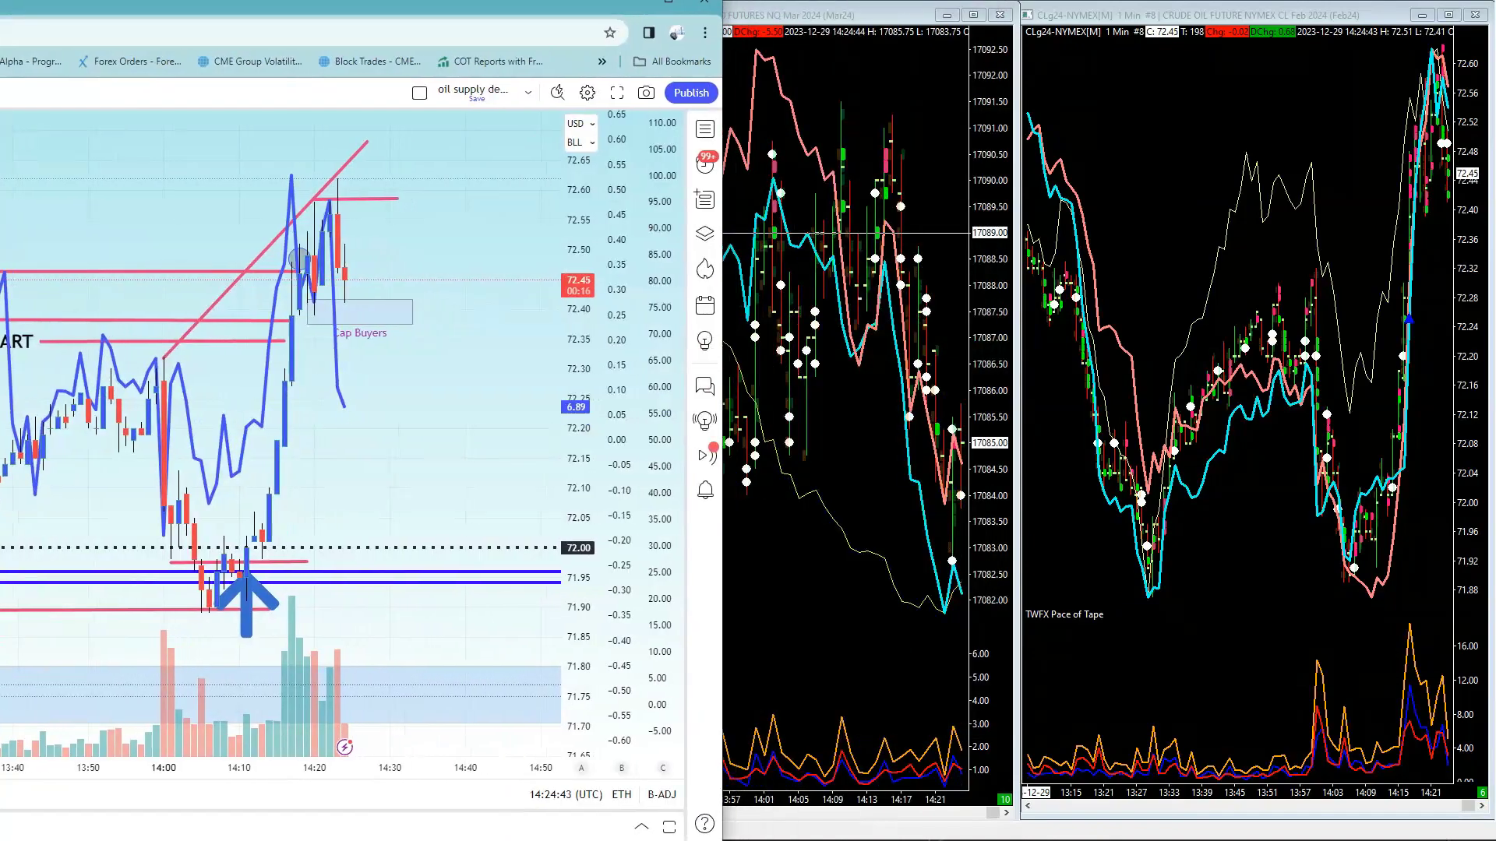
Switch away from the browser so the platform's gold, Nasdaq and crude charts fill the screen.
key("alt+Tab")
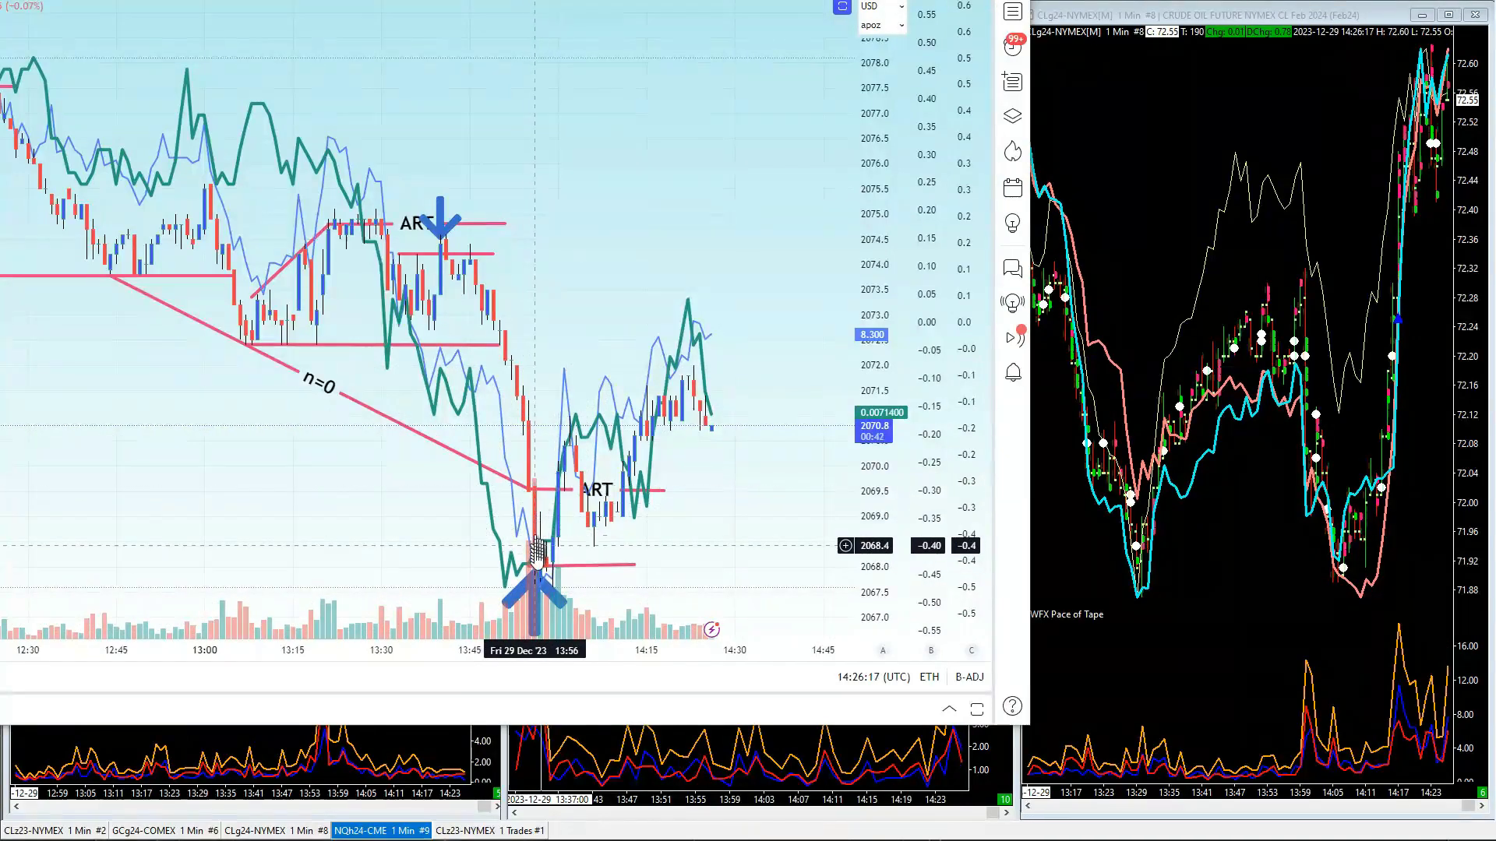
On the gold chart, draw a rising trend line from the 14:00 rebound up past the latest bars.
left_click(537, 550)
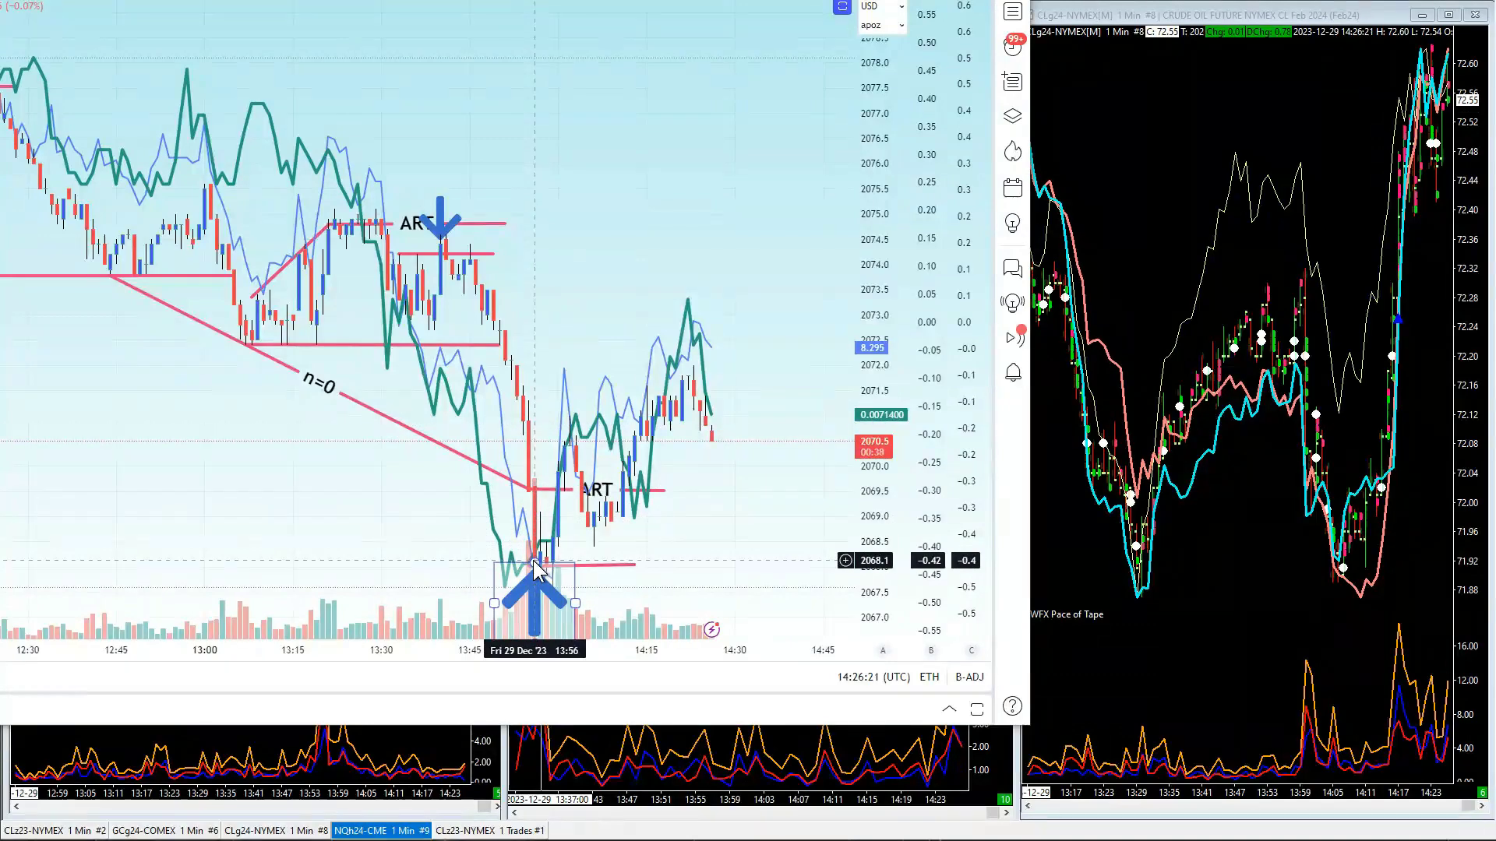
left_click(542, 557)
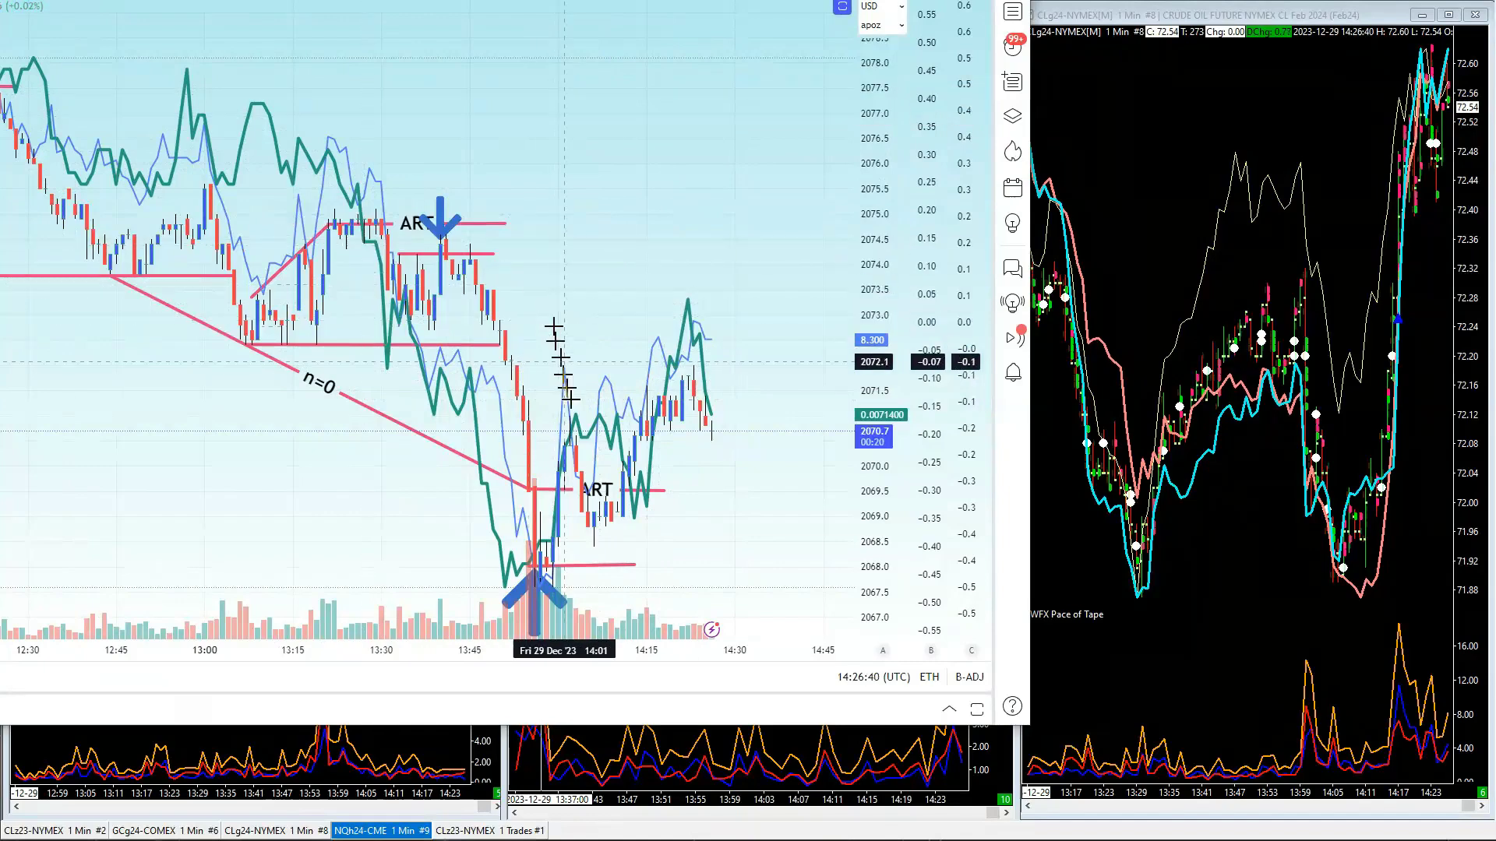
left_click(584, 427)
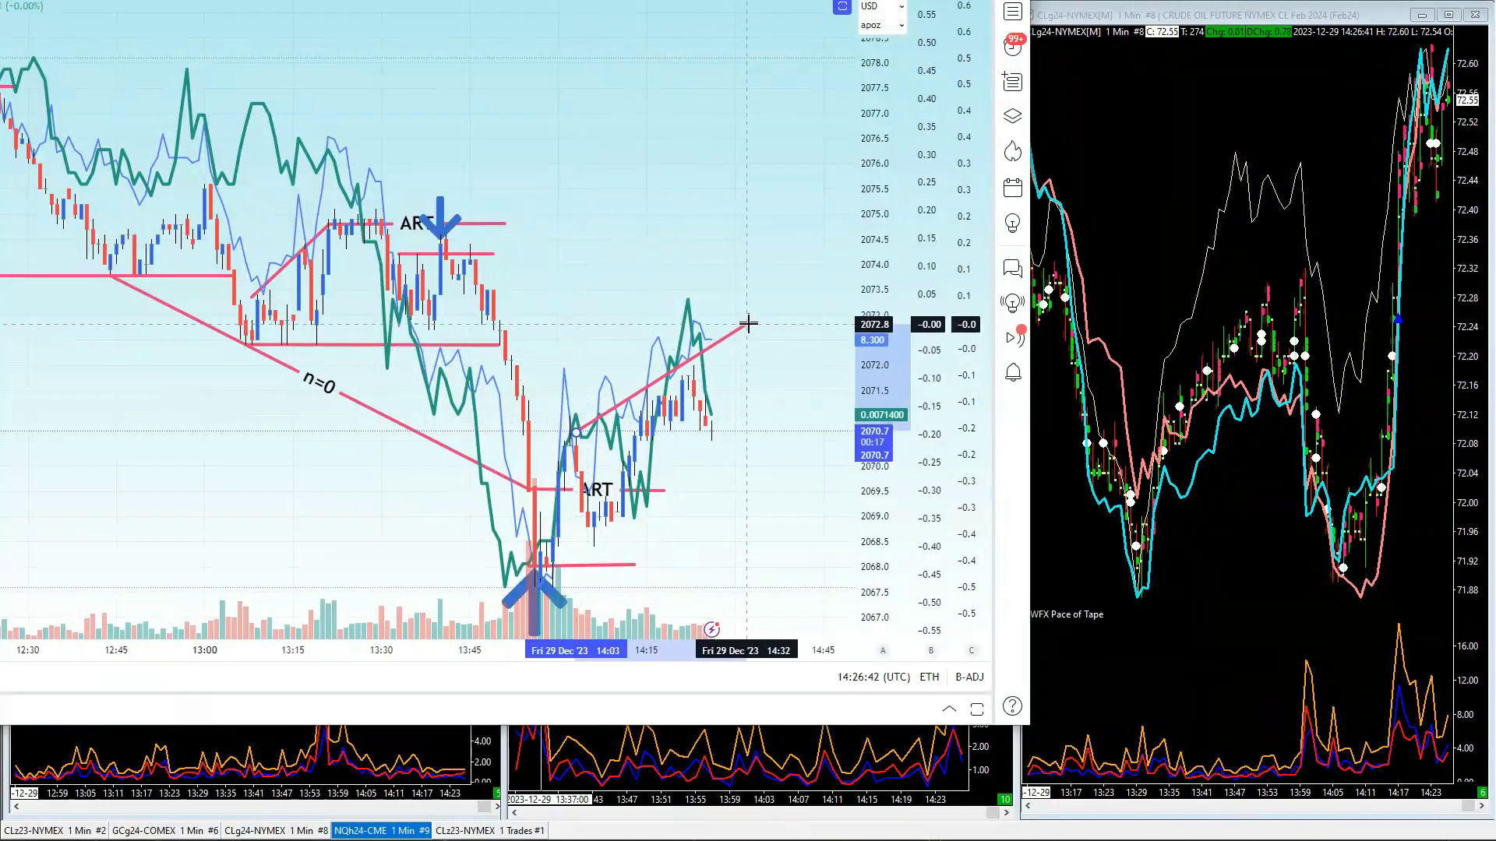
left_click(750, 324)
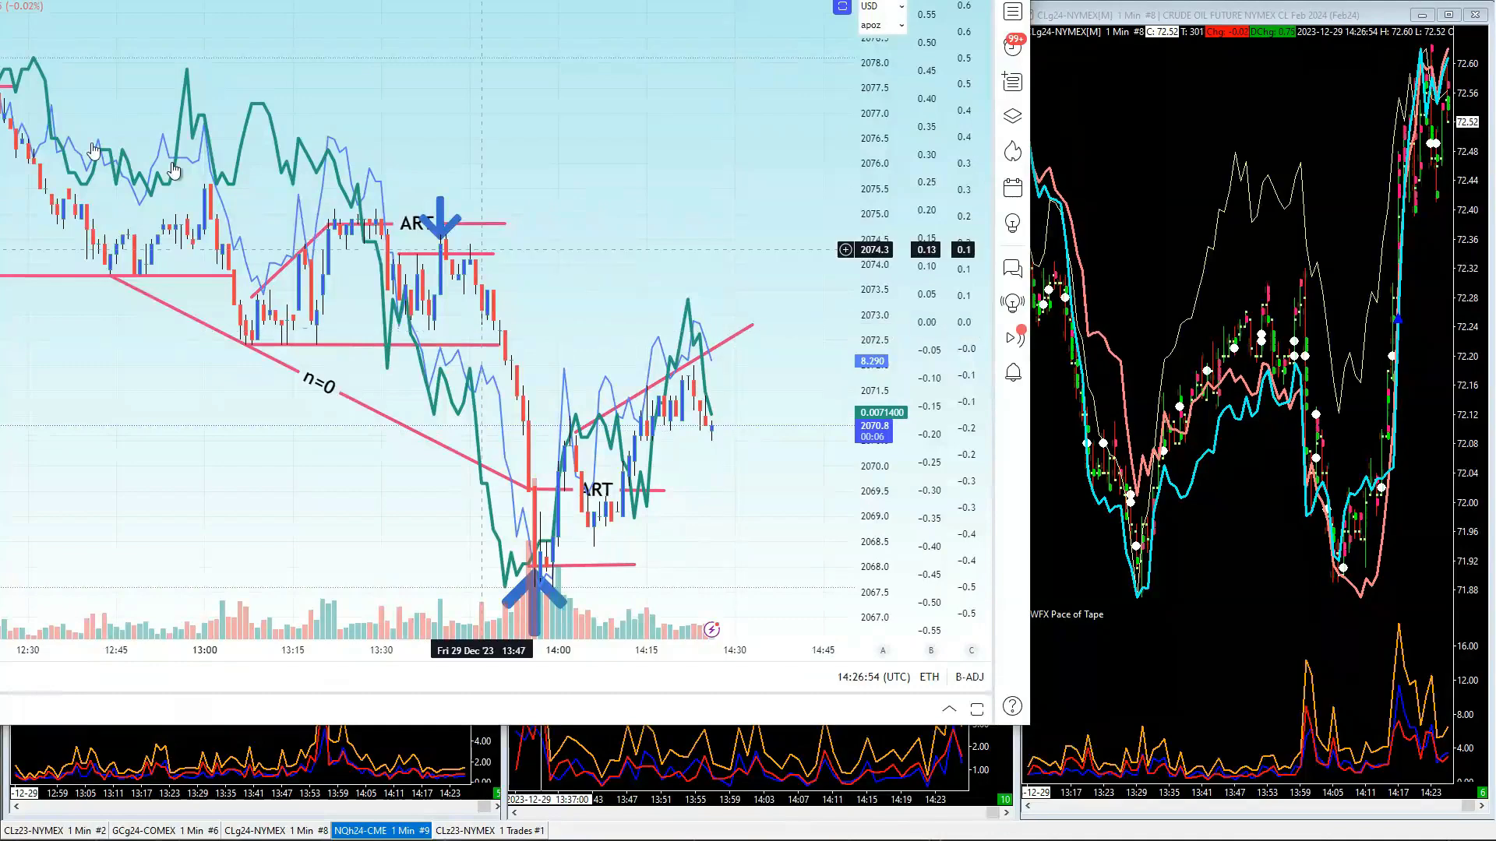
Minimize the gold chart's browser window with Win+Down.
key("super+Down")
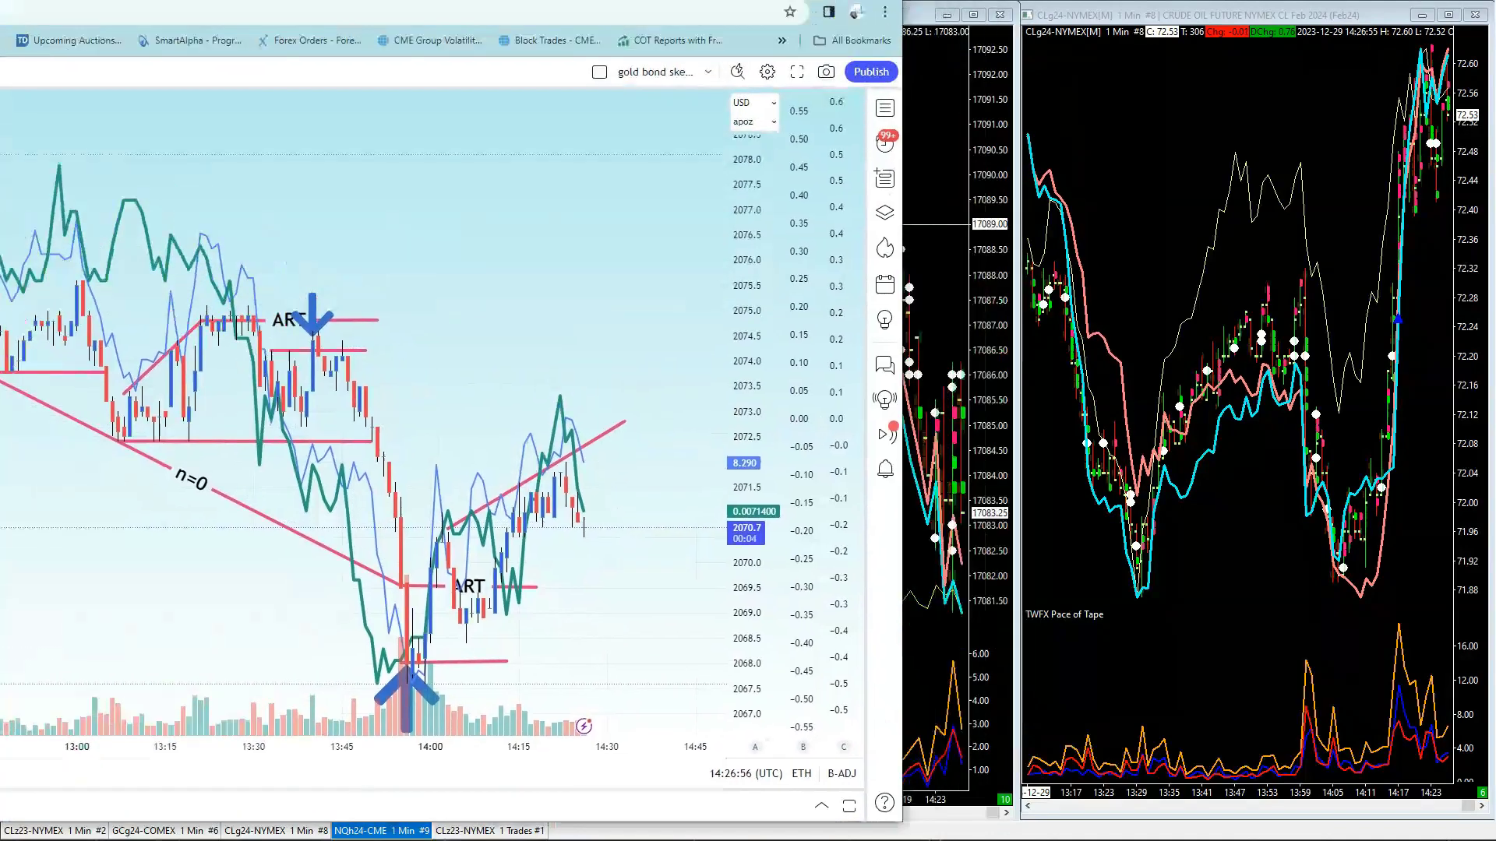